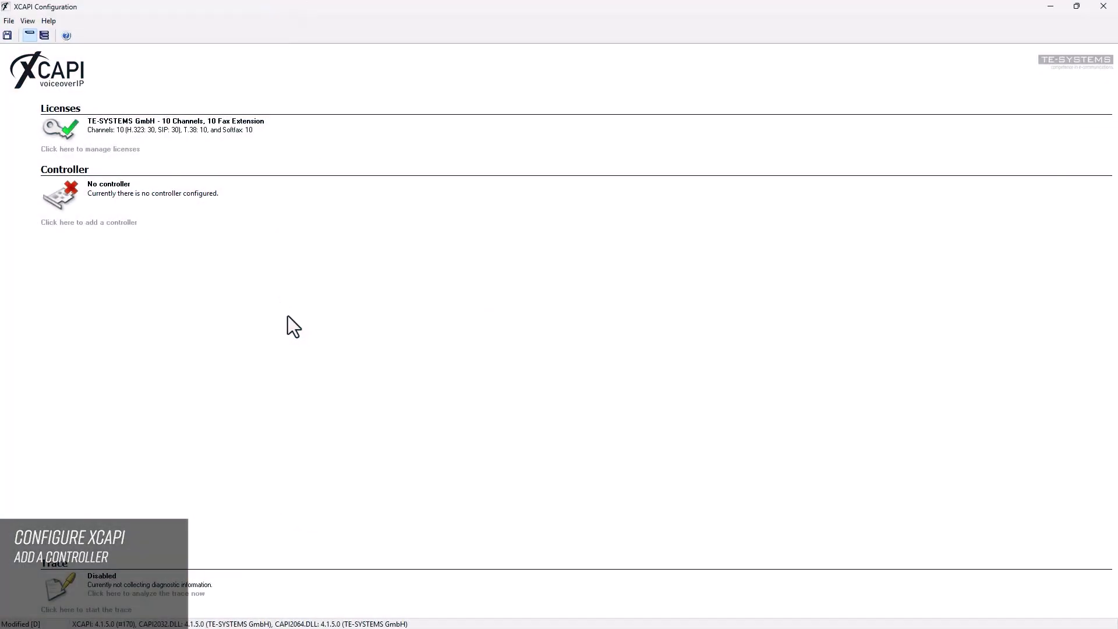
Step: Add a PBX or other VoIP system controller using the anynode (on localhost) environment
left_click(124, 223)
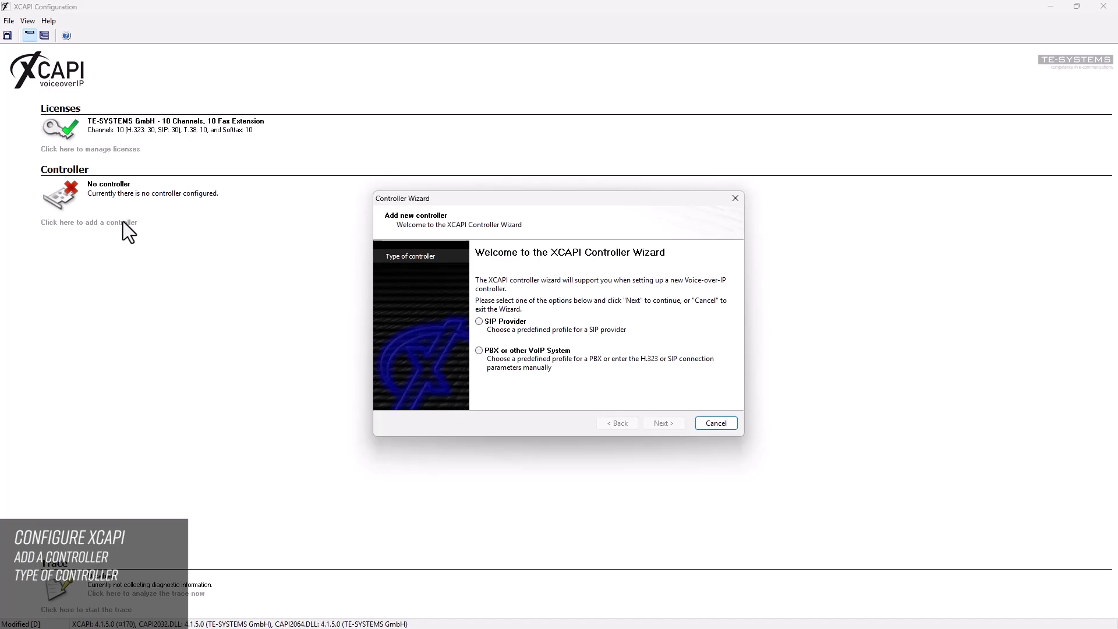
left_click(479, 351)
left_click(677, 429)
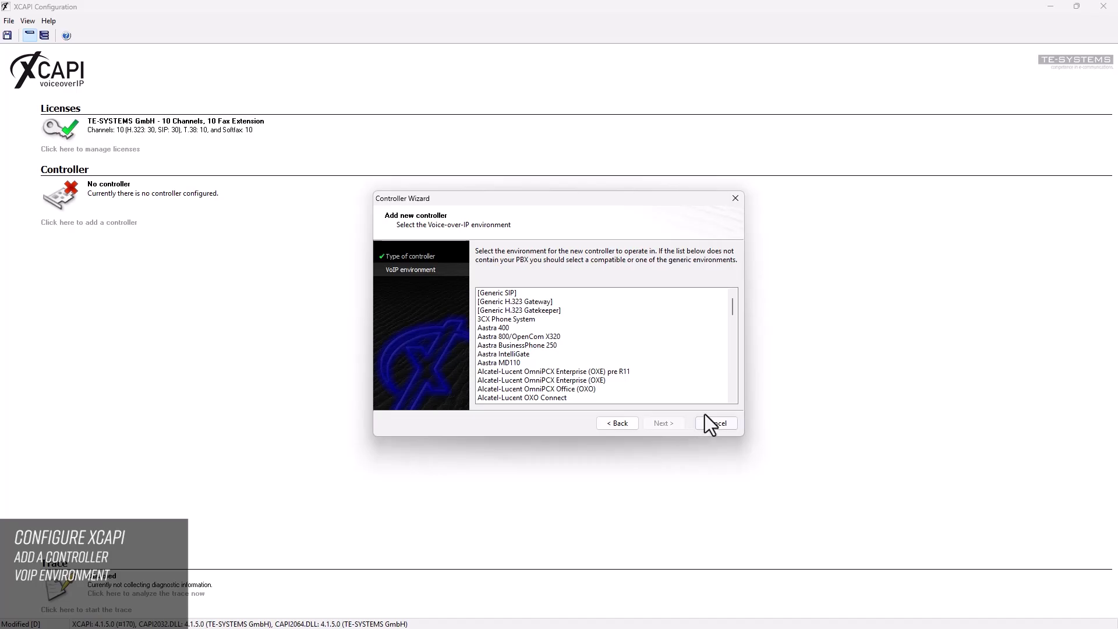
left_click(732, 399)
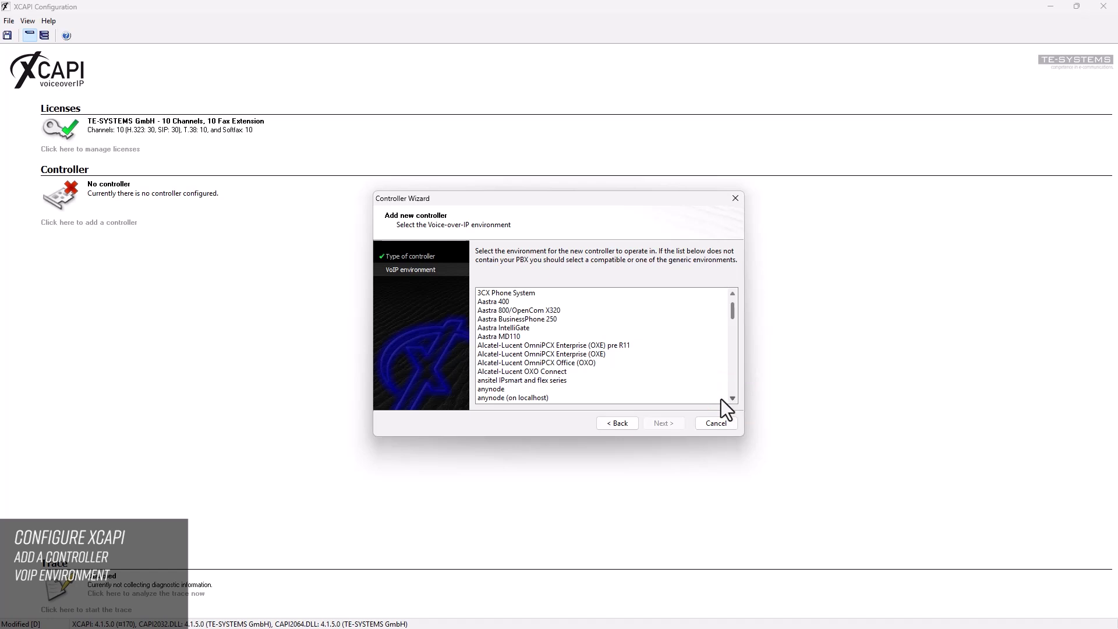
left_click(536, 398)
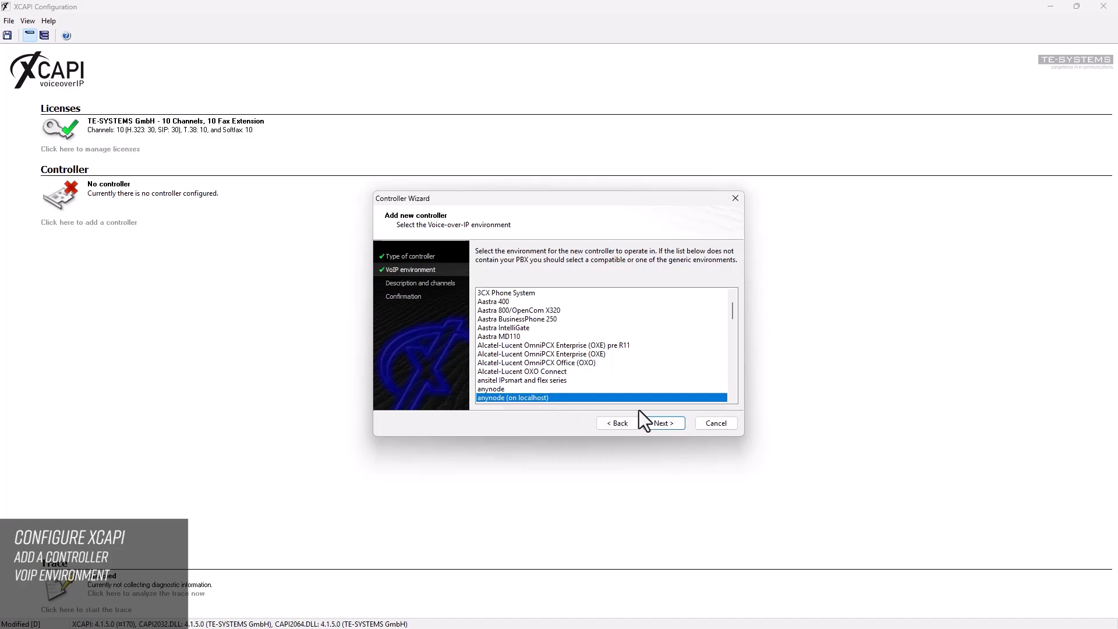
left_click(680, 423)
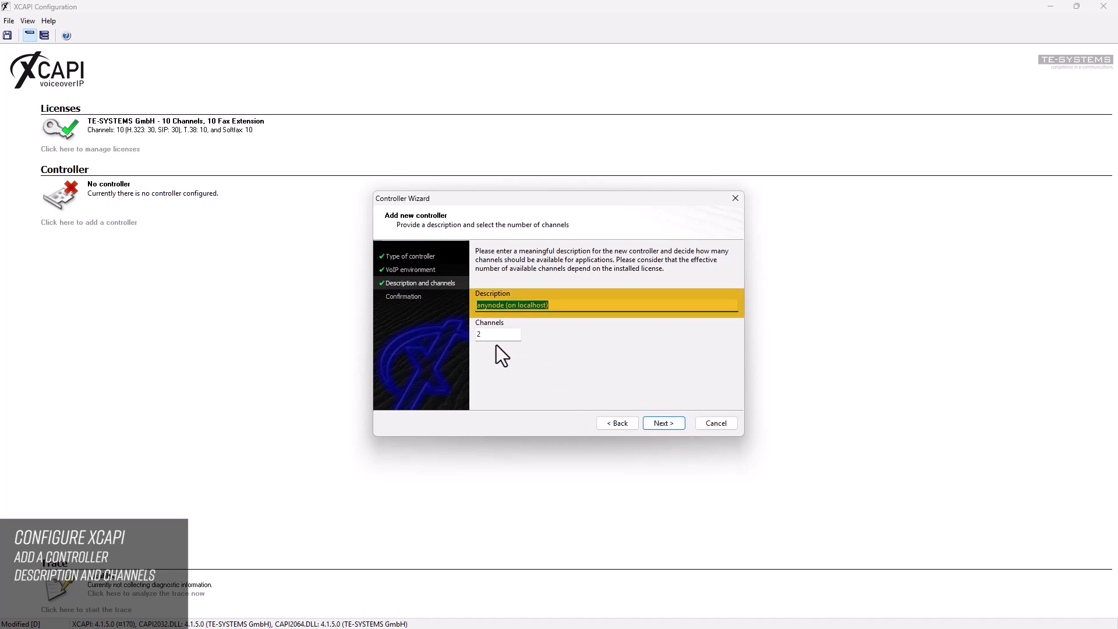
Step: Raise the controller's channel count from 2 to 20 and go on to Confirmation
key("Tab")
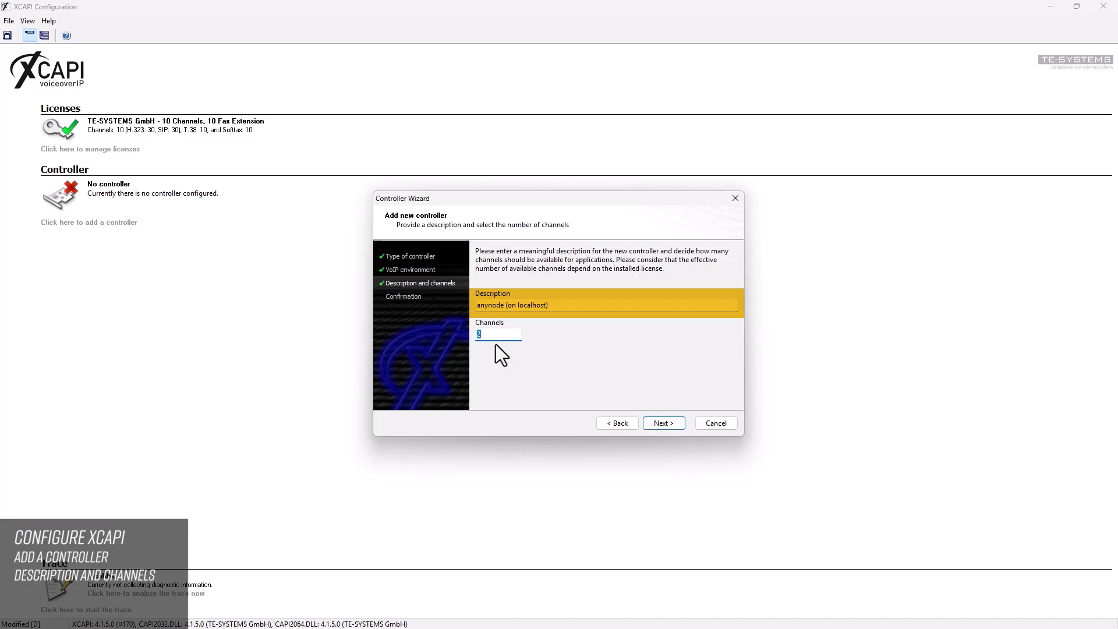
left_click(487, 335)
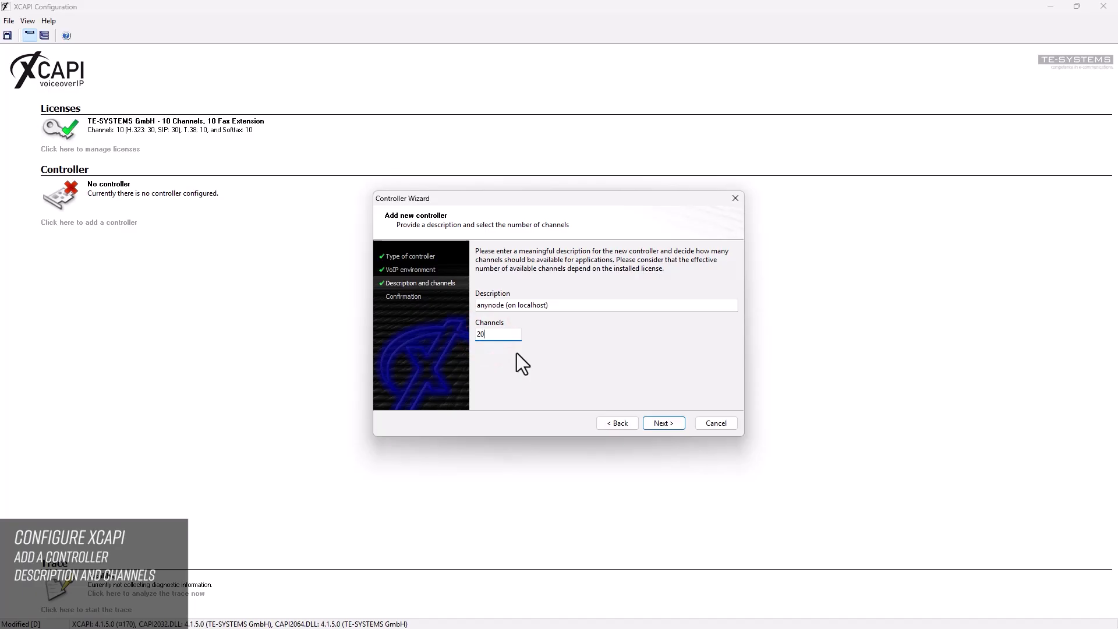
type("0")
key("Tab")
key("Tab")
left_click(677, 420)
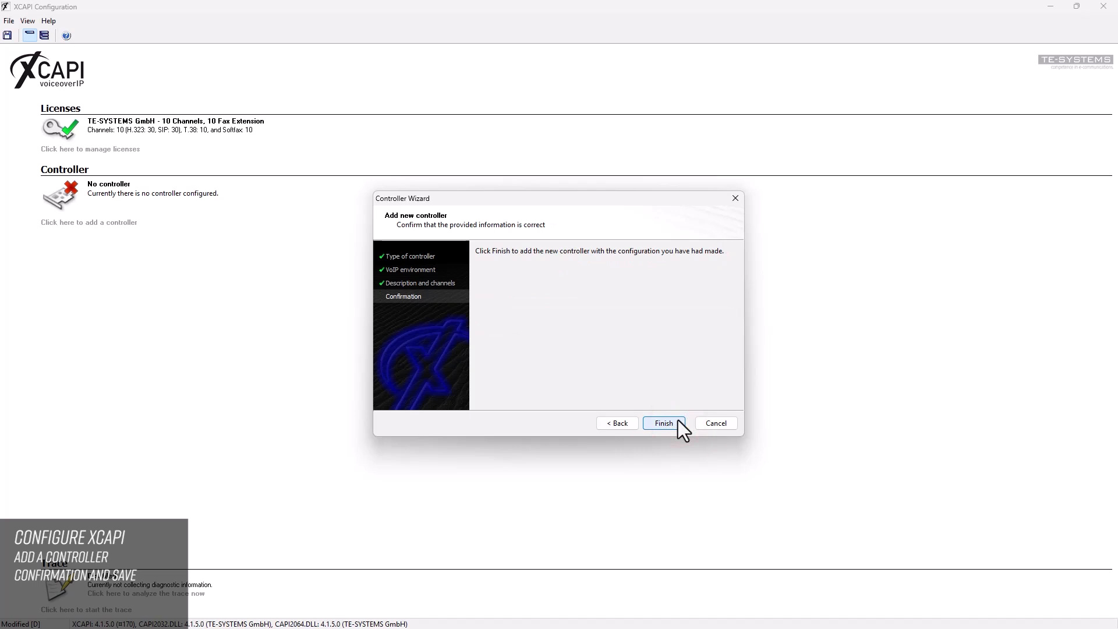
Step: Finish the wizard to create the 20-channel controller, then save the XCAPI configuration
left_click(677, 420)
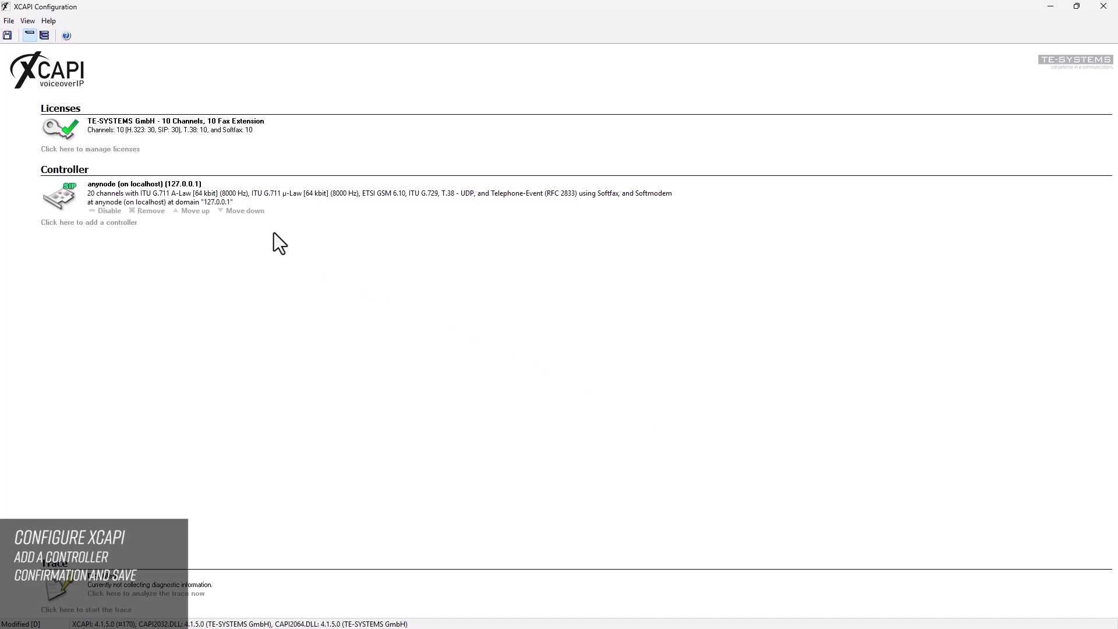
left_click(7, 36)
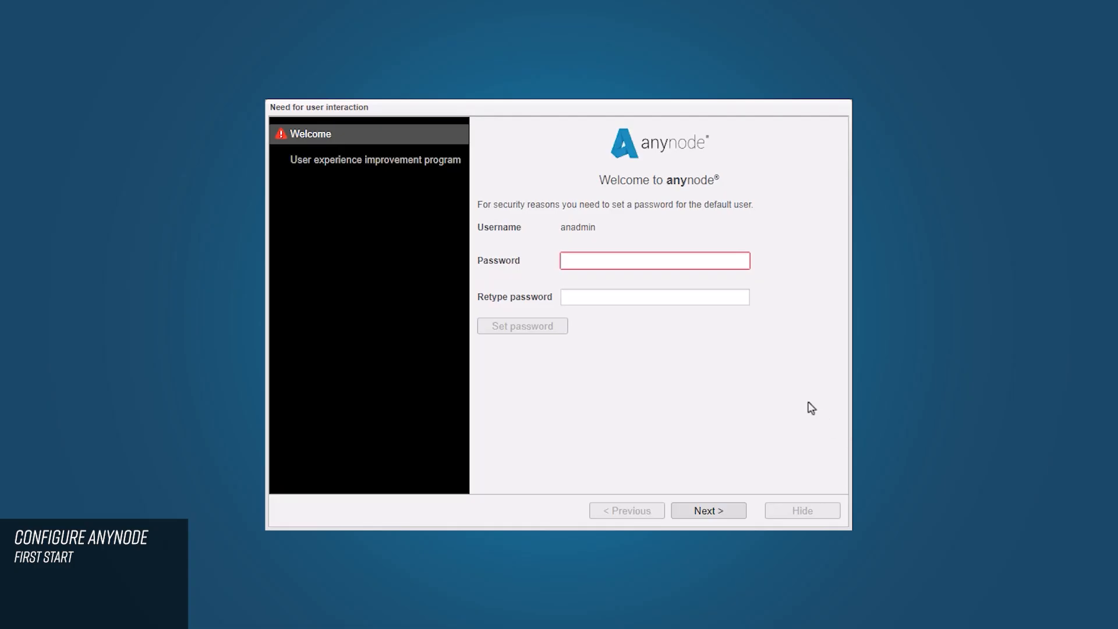
Step: Enter and confirm a new password for the default user, then set it
left_click(582, 263)
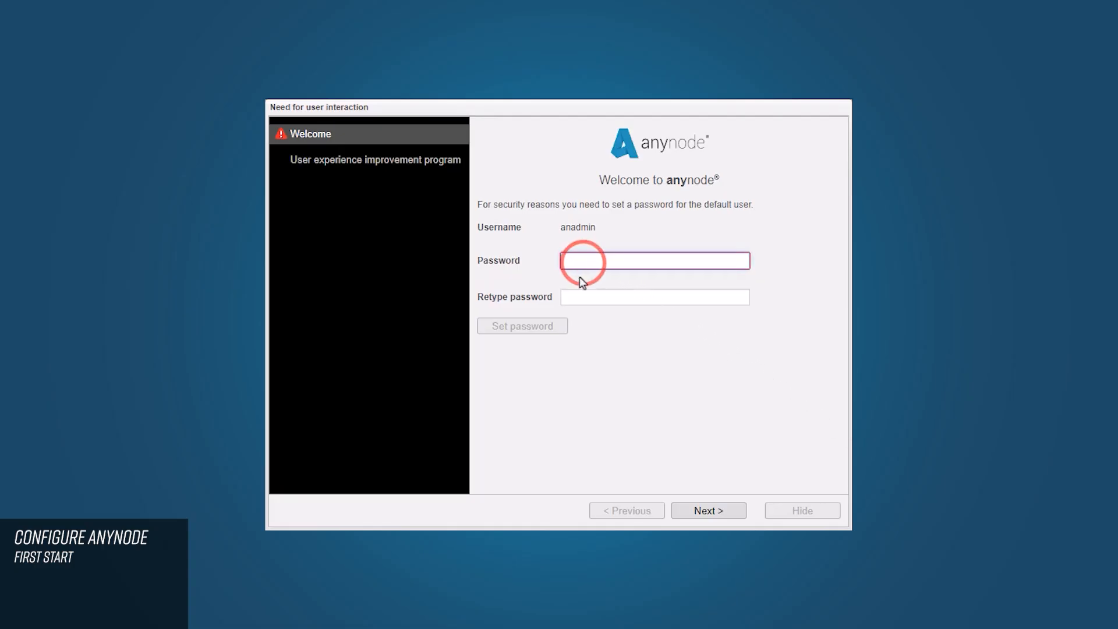
type("***")
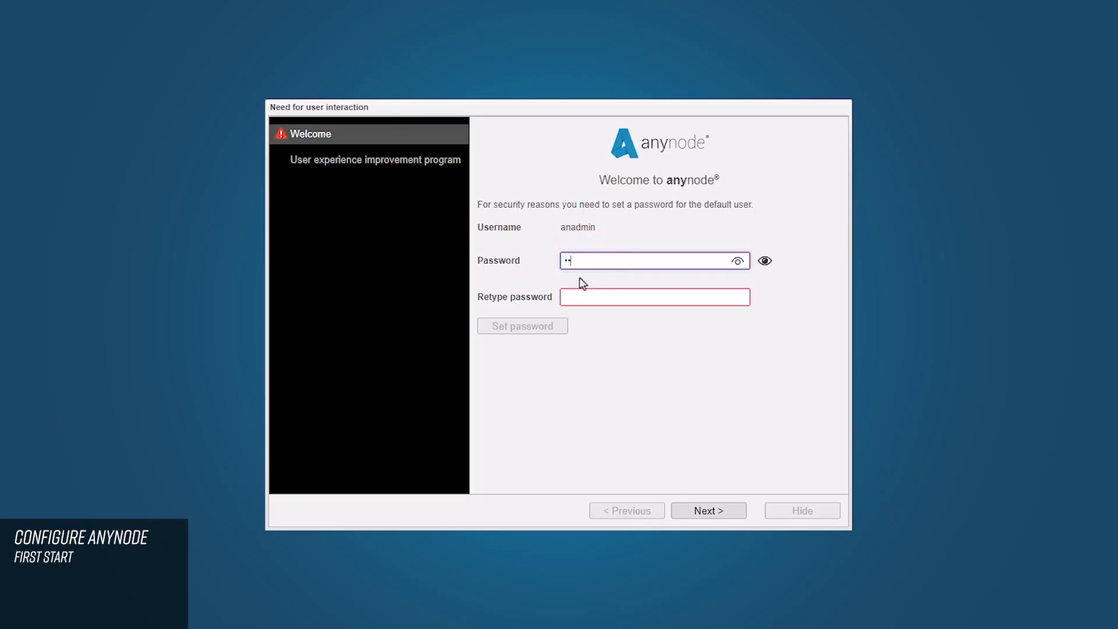
type("*******")
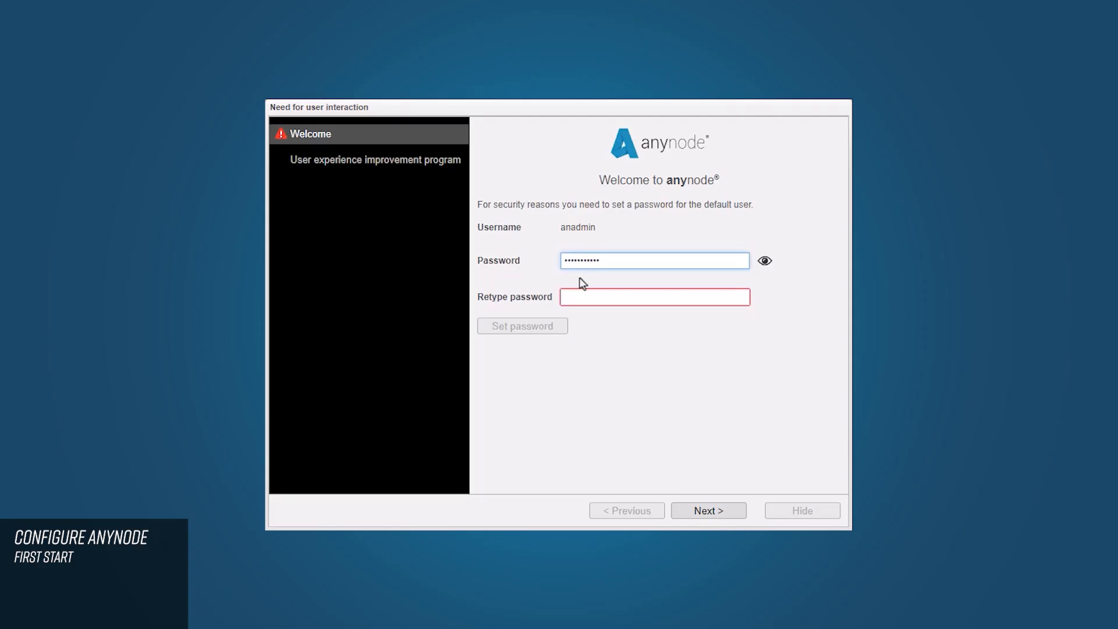
key("Tab")
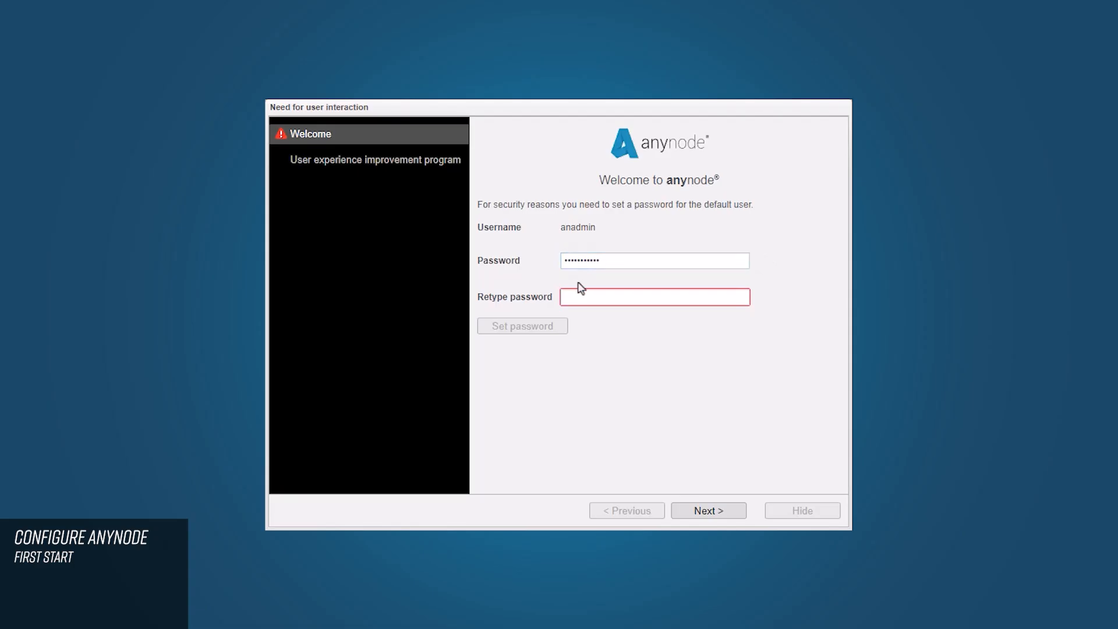
left_click(573, 298)
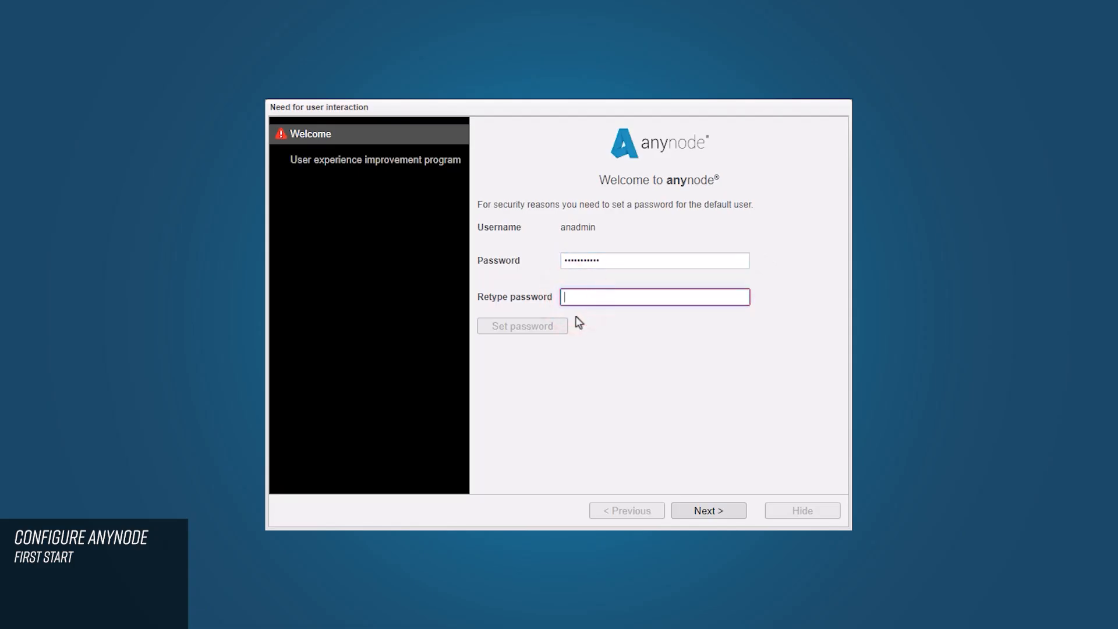
type("•••••••••••")
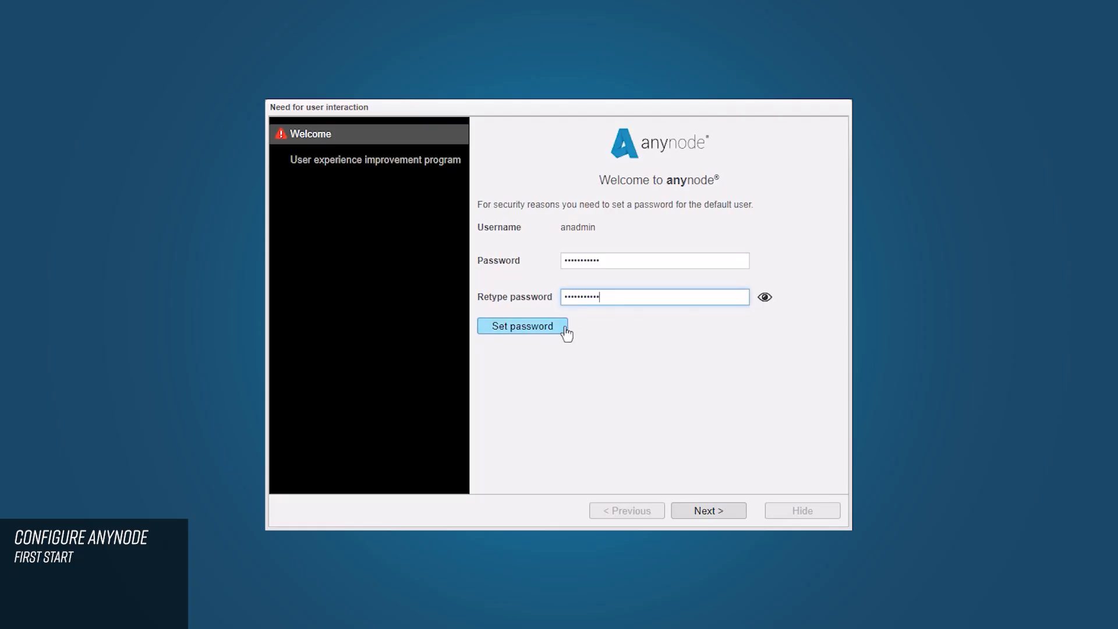
left_click(562, 329)
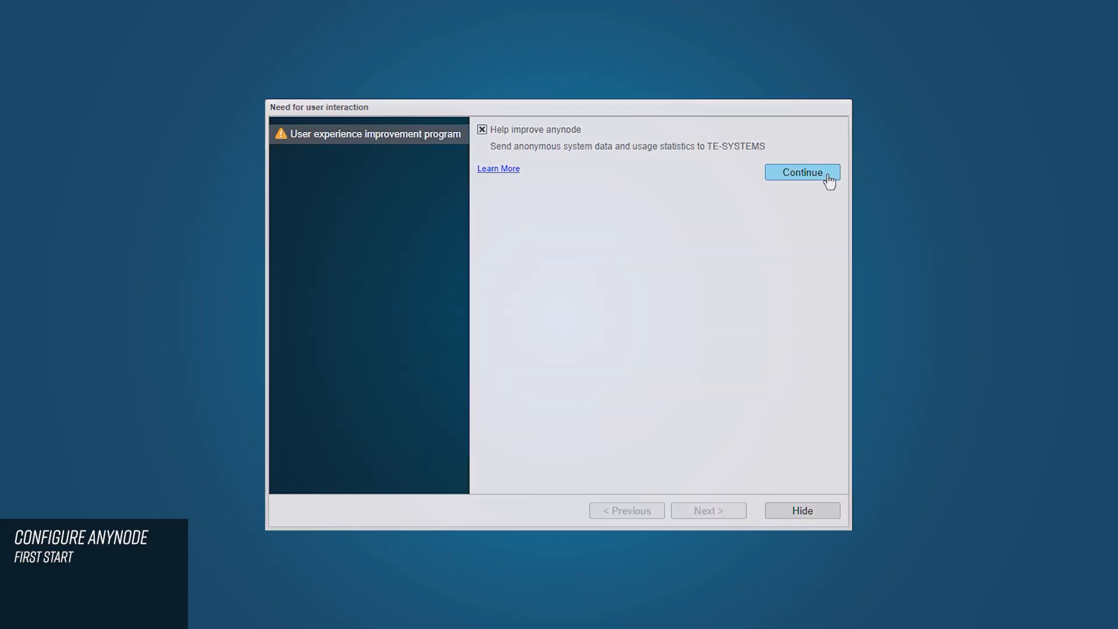
Step: Keep 'Help improve anynode' enabled and continue to the Scenarios list
left_click(828, 181)
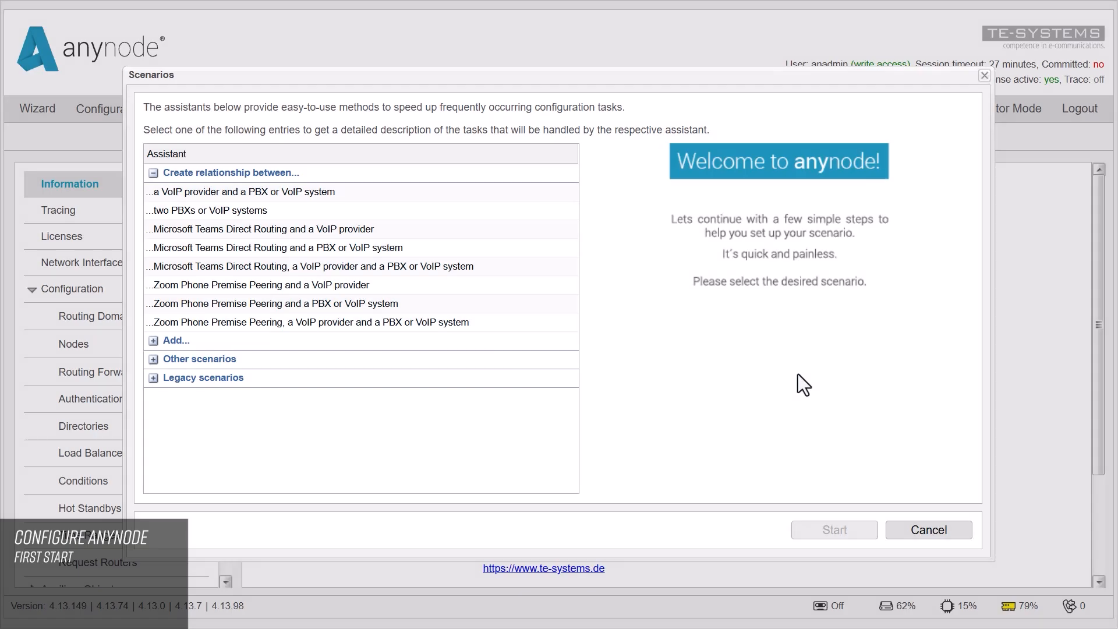
Step: Select and start the '...a VoIP provider and a PBX or VoIP system' scenario
left_click(347, 194)
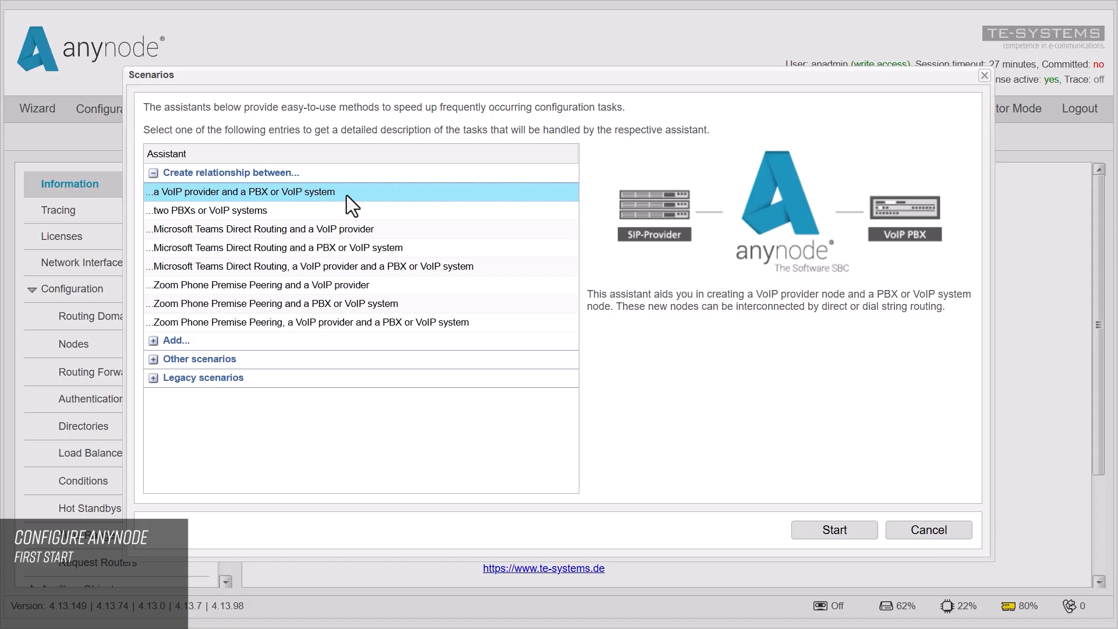
left_click(855, 531)
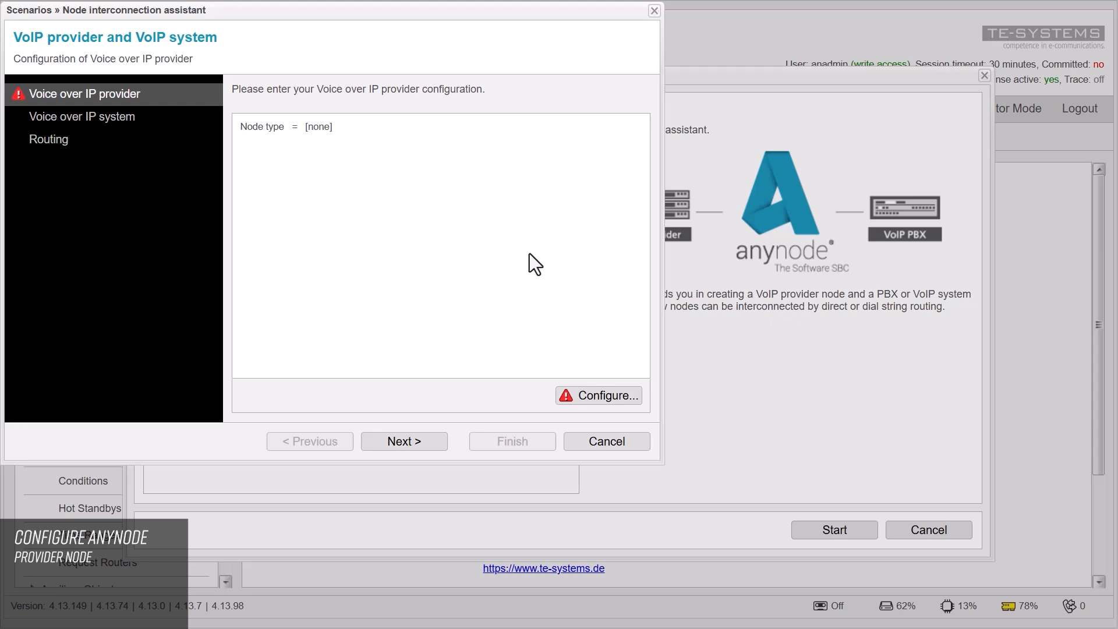
Step: Configure the provider node from the Deutsche Telekom CompanyFlex SIP-Trunk (1TR119) preset
left_click(619, 396)
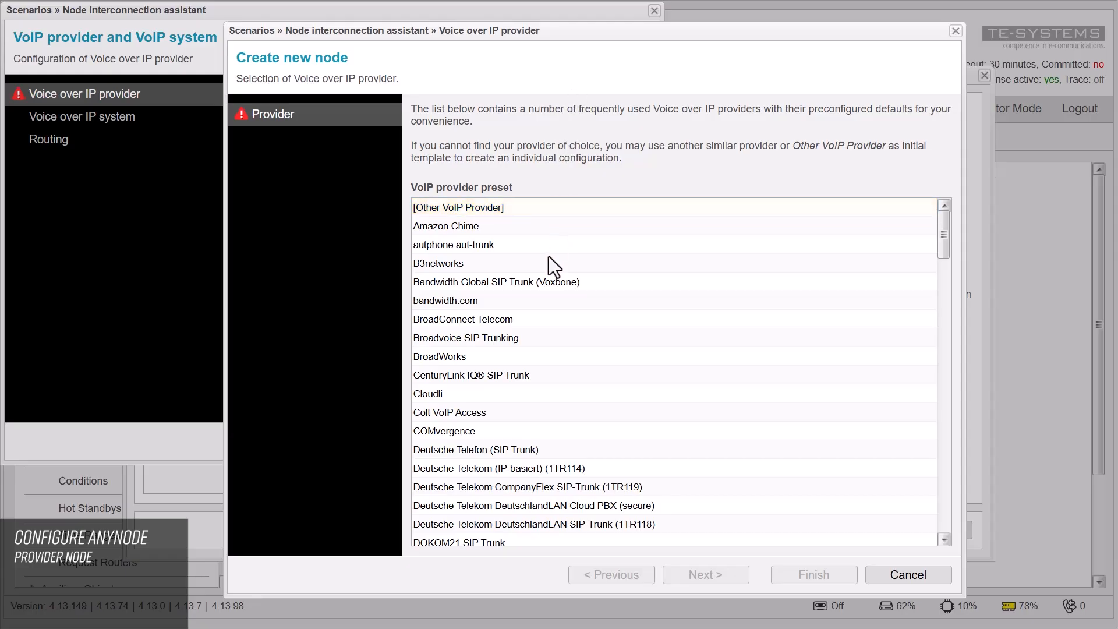
left_click(564, 491)
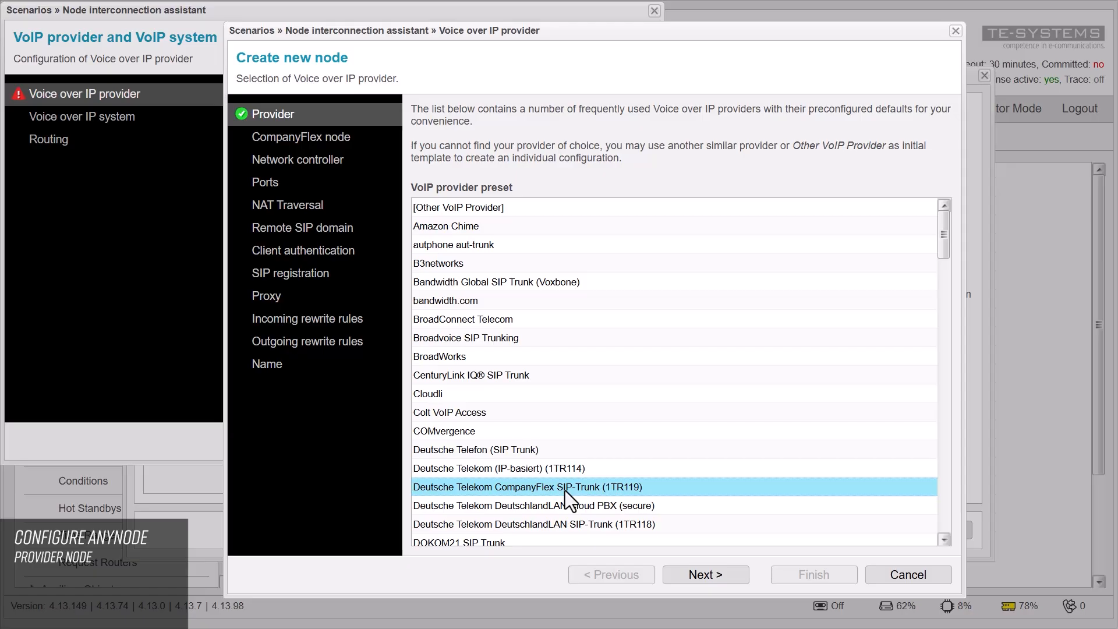
left_click(728, 575)
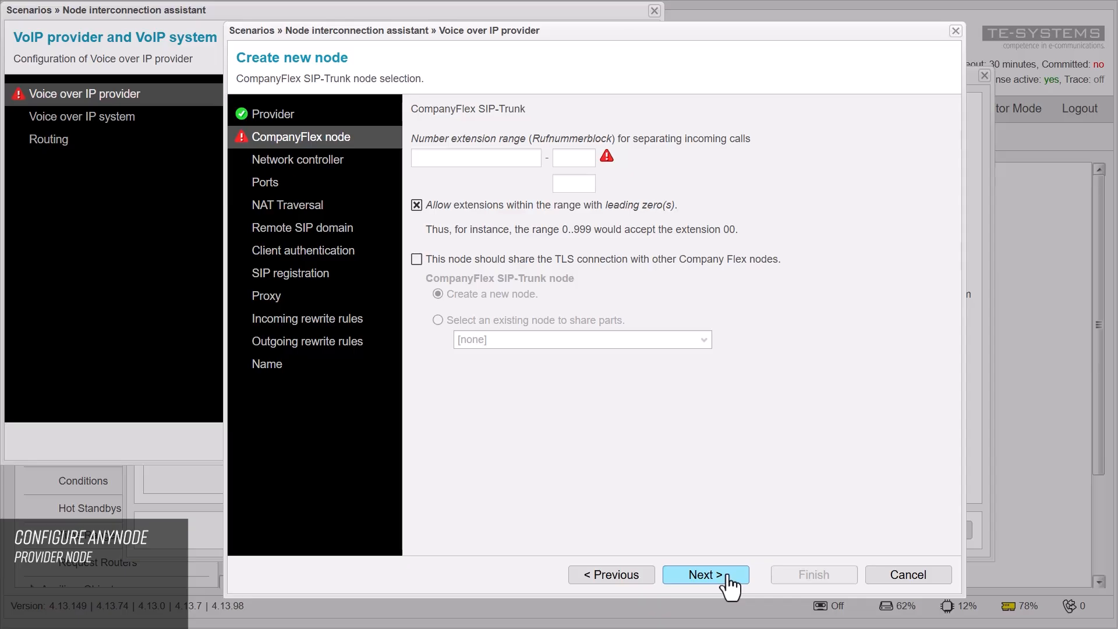
Step: Enter the trunk's base number with extensions 0 to 999 as the CompanyFlex extension range
left_click(429, 158)
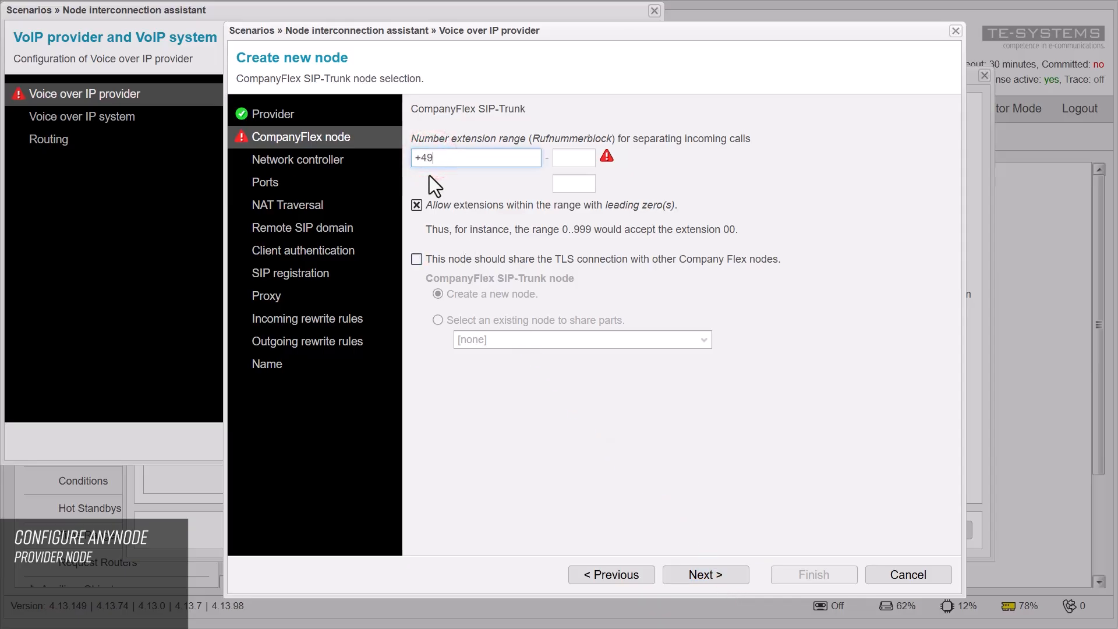
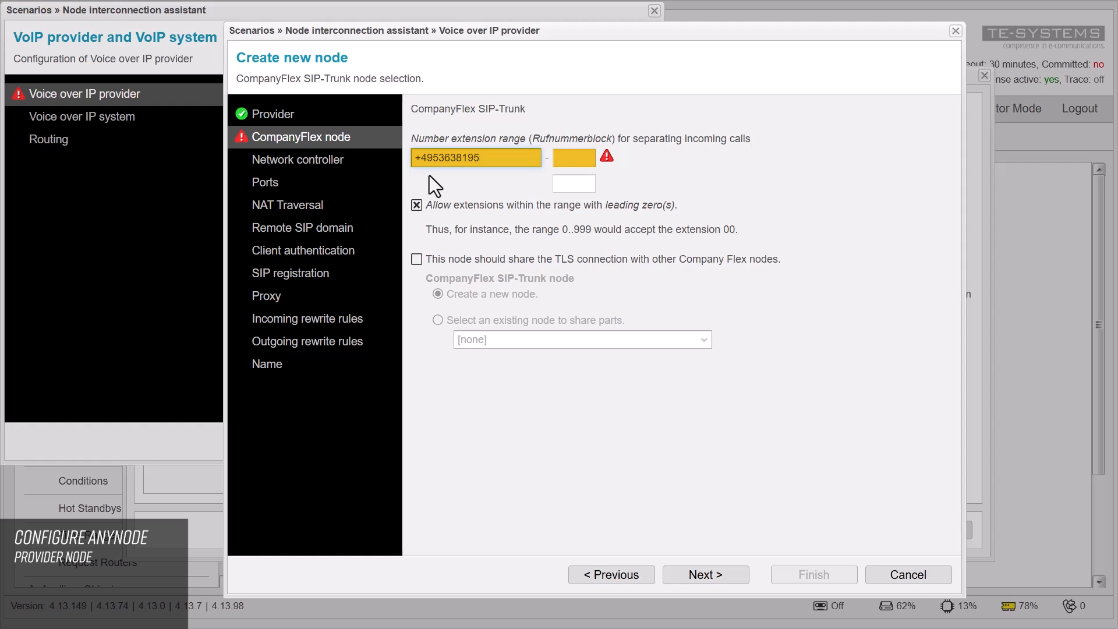
left_click(570, 160)
type("0")
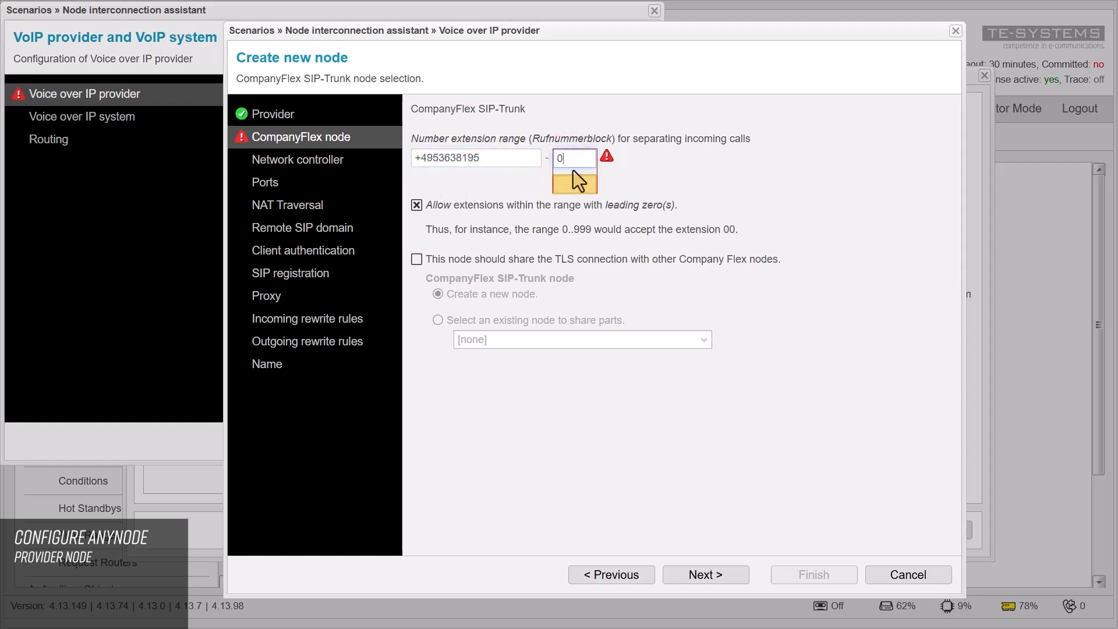
key("Tab")
type("999")
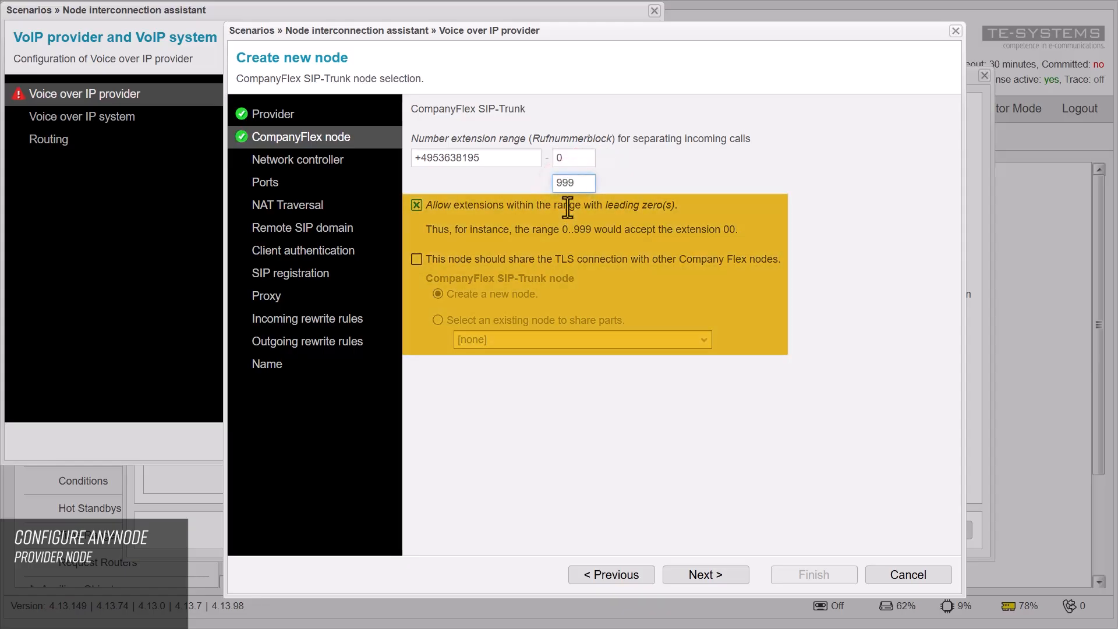
left_click(568, 206)
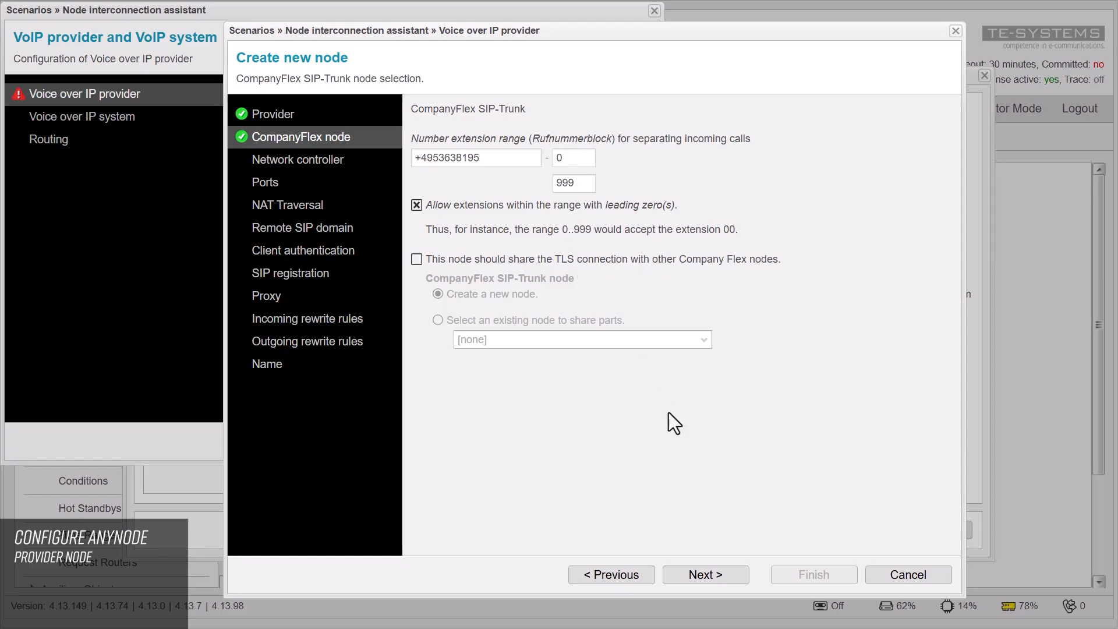
Step: Bind the network controller to the Realtek PCIe GbE Family Controller interface
left_click(724, 588)
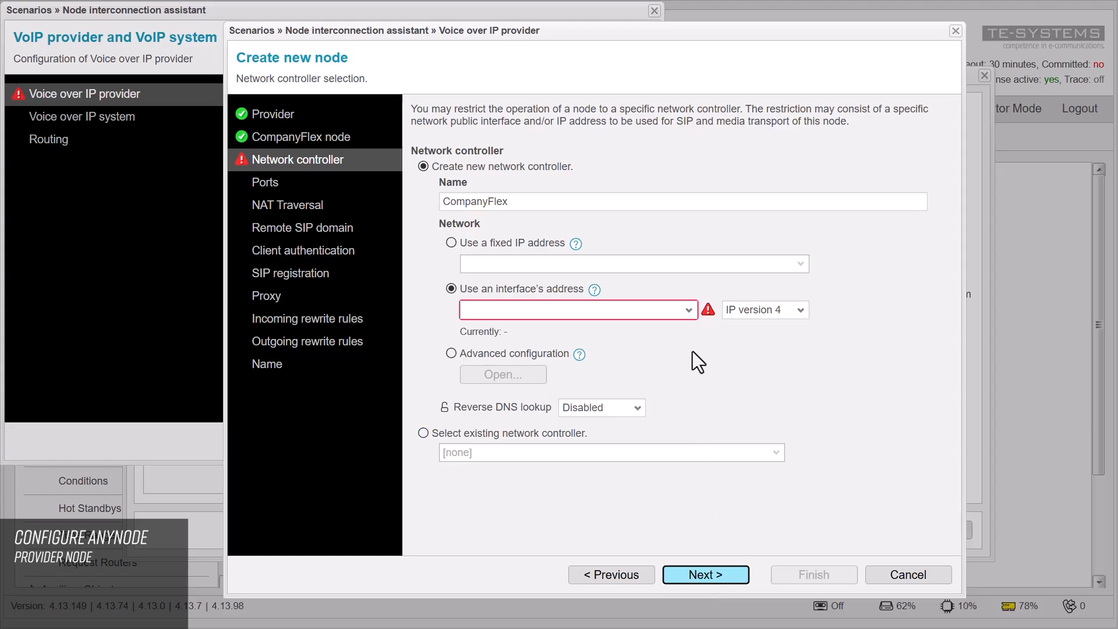
left_click(688, 310)
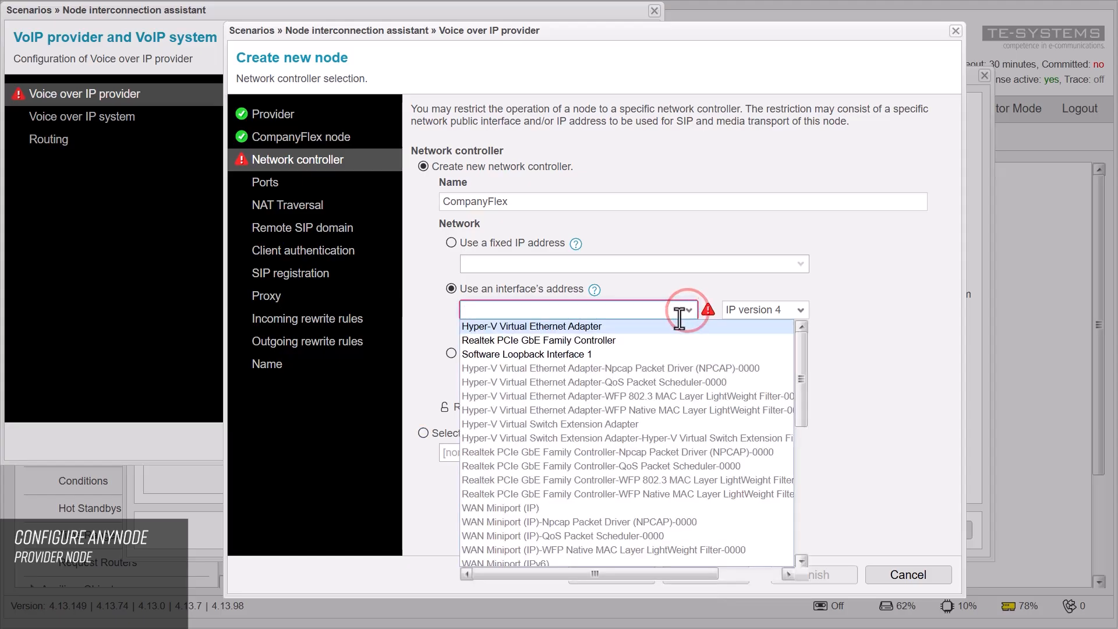
left_click(665, 341)
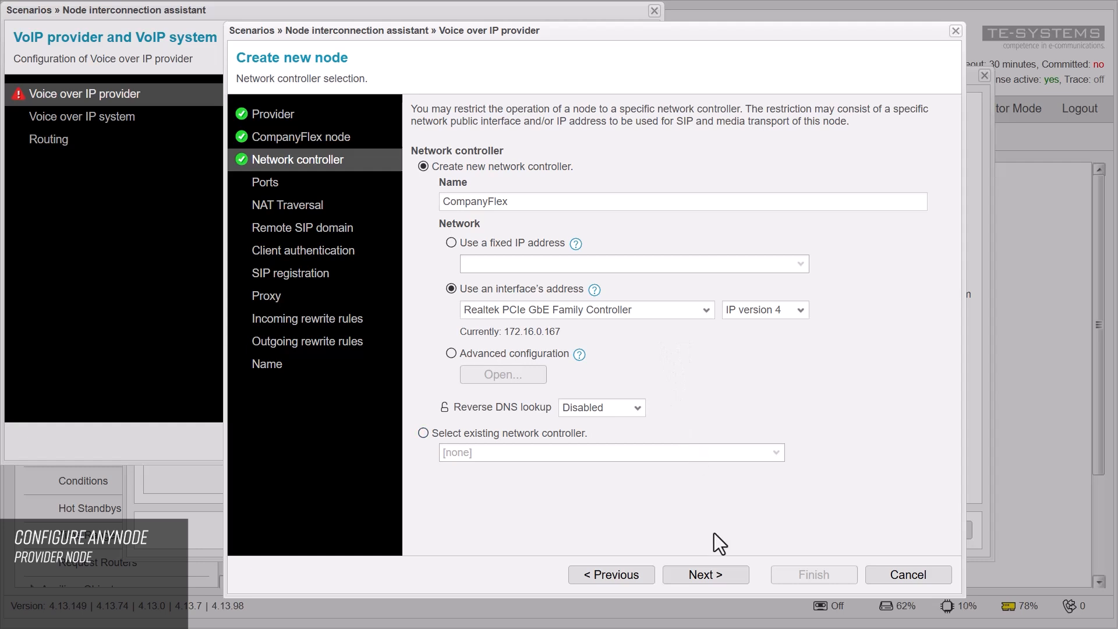
left_click(726, 575)
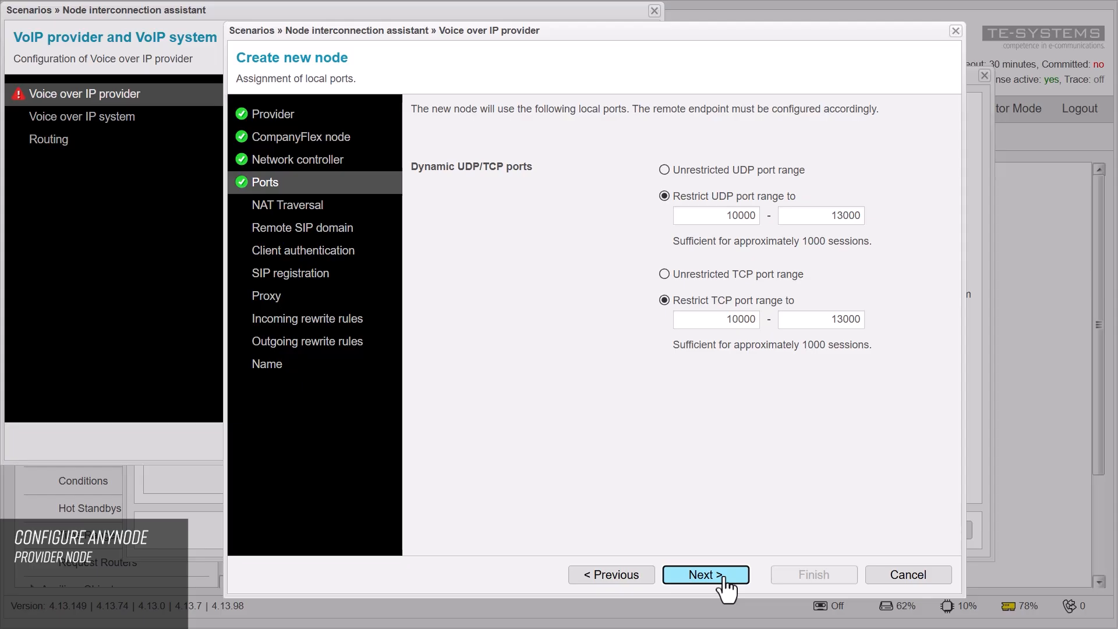
Step: Accept the default 10000–13000 UDP and TCP port ranges and proceed to NAT Traversal
left_click(722, 575)
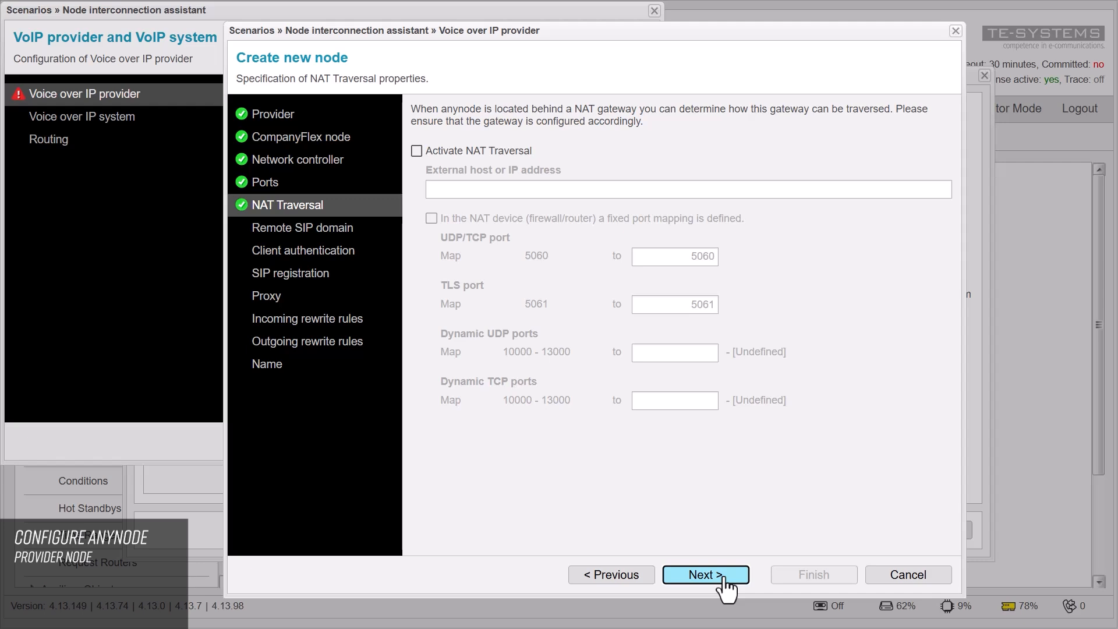
Step: Leave NAT traversal off and continue to the Remote SIP domain page showing sip:tel.t-online.de
left_click(723, 582)
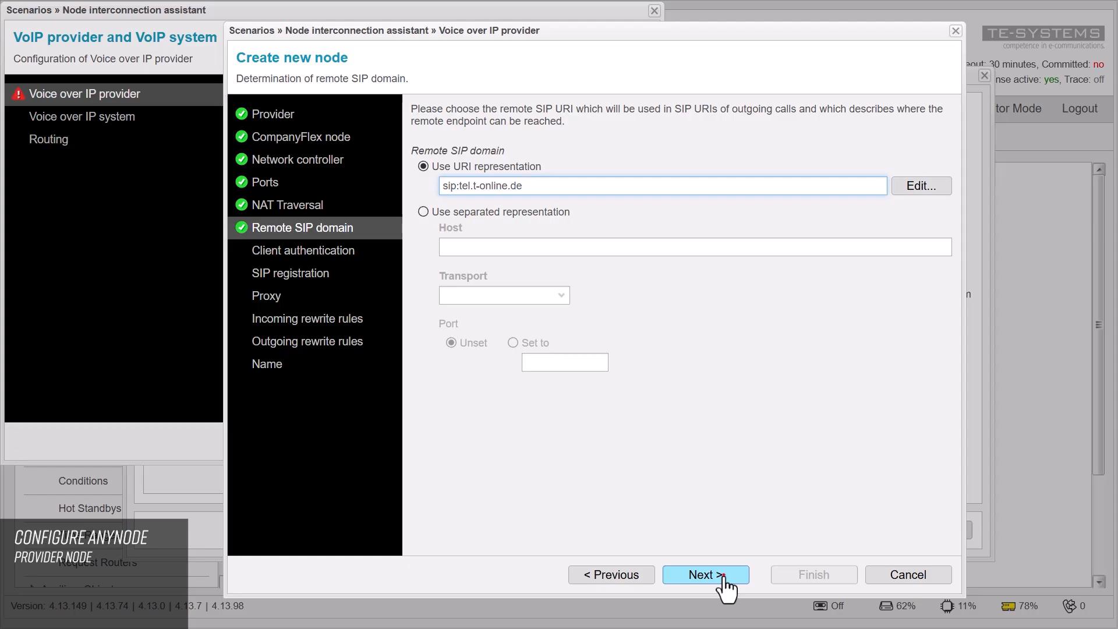
Step: Enter the SIP username and password for client authentication, then continue to SIP registration
left_click(722, 576)
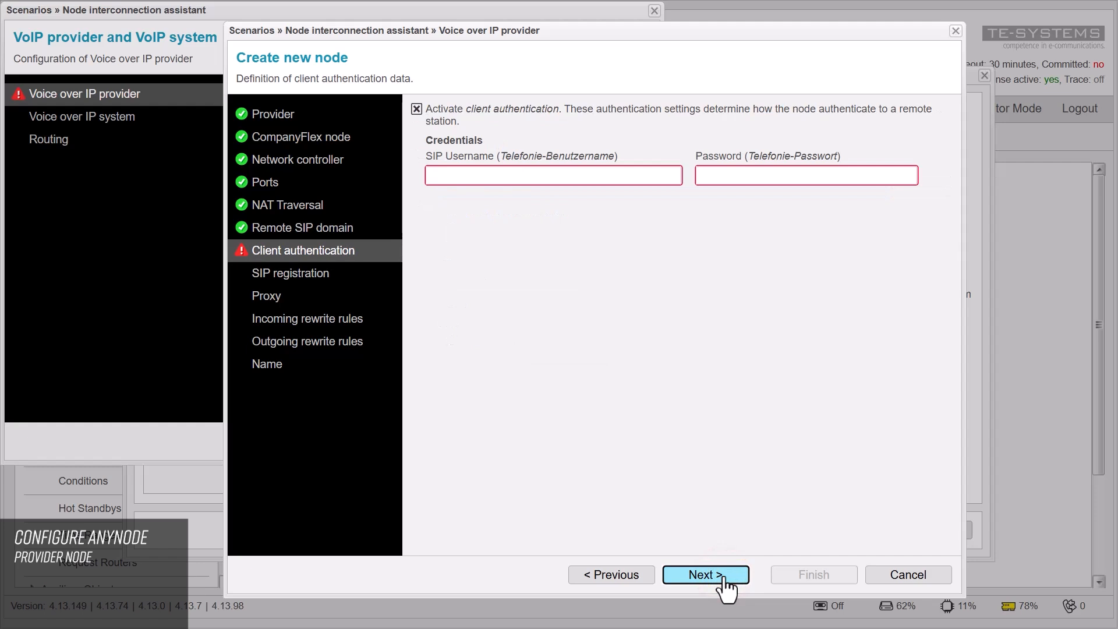
left_click(439, 175)
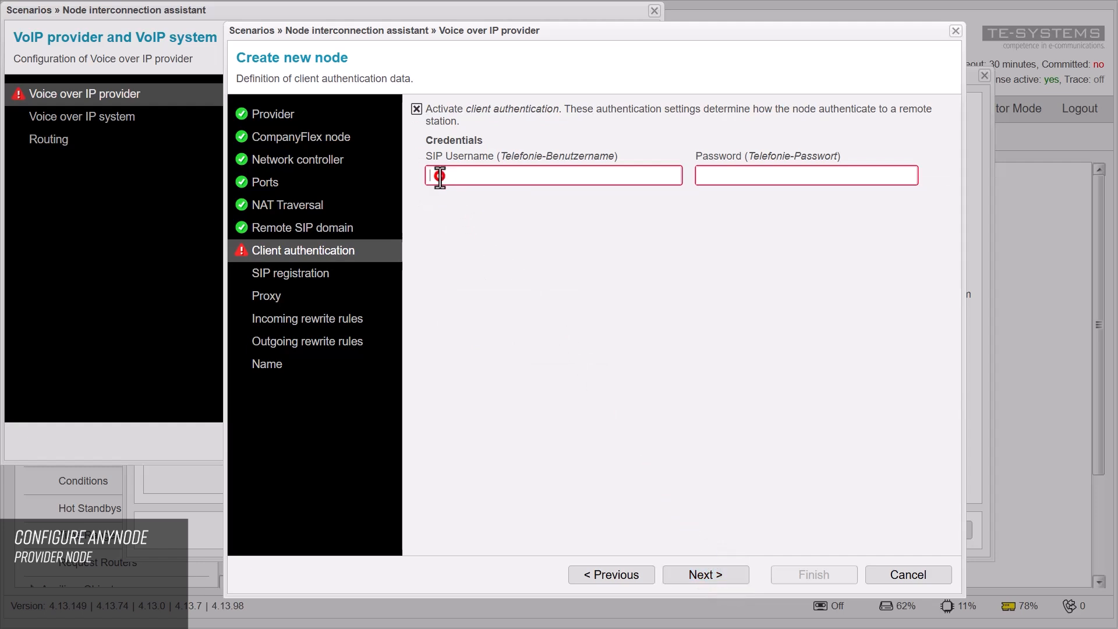
type("username")
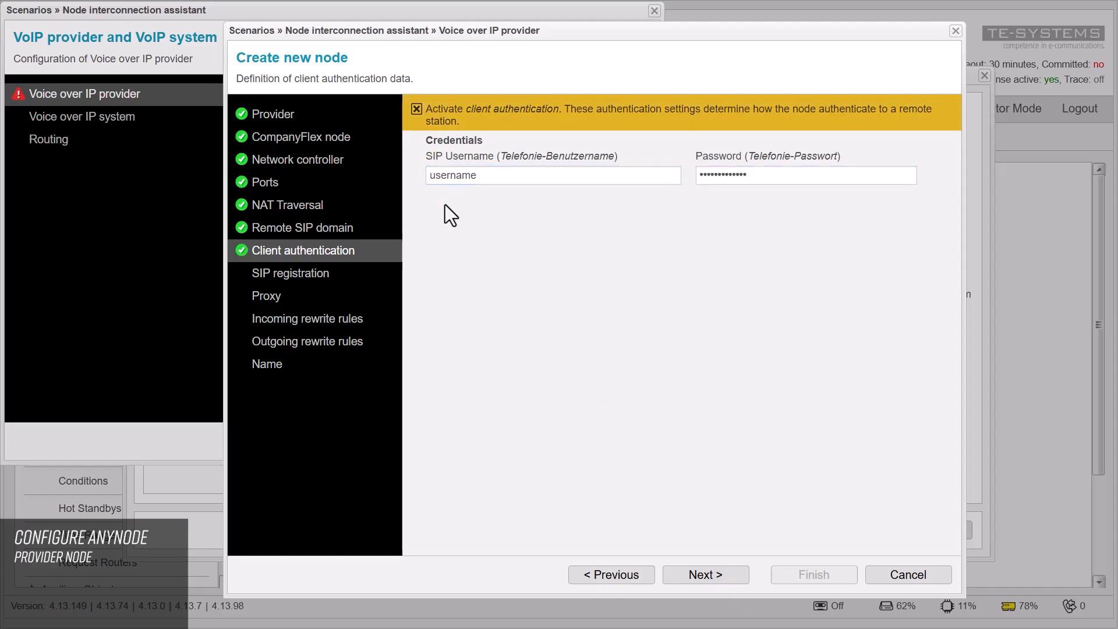
left_click(727, 575)
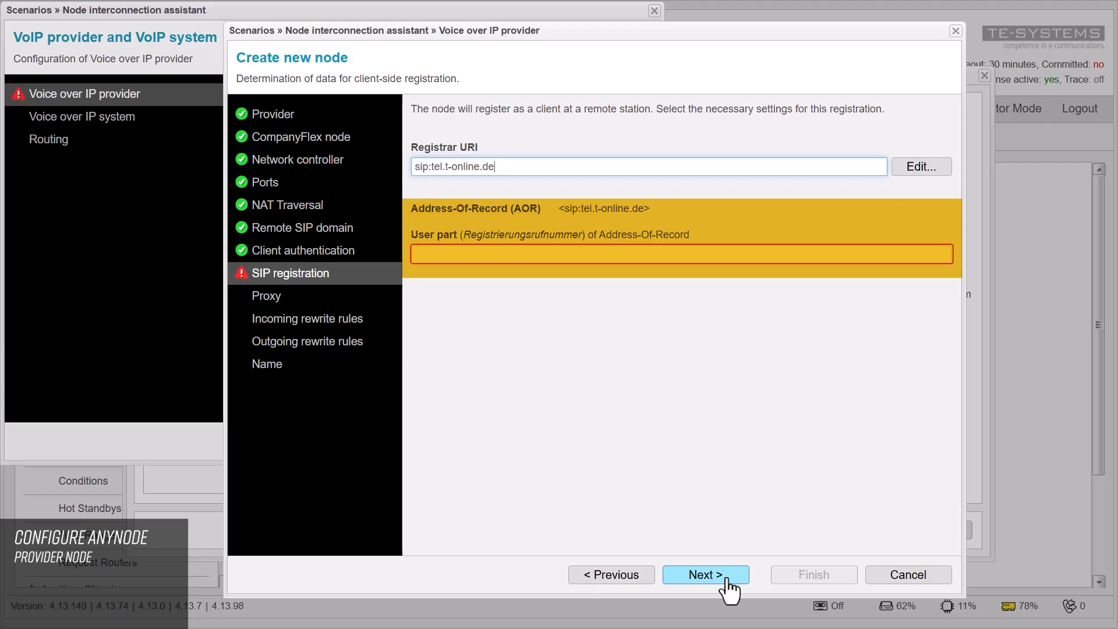
Step: Set the registration user part to the trunk's main phone number and continue to Proxy
left_click(427, 254)
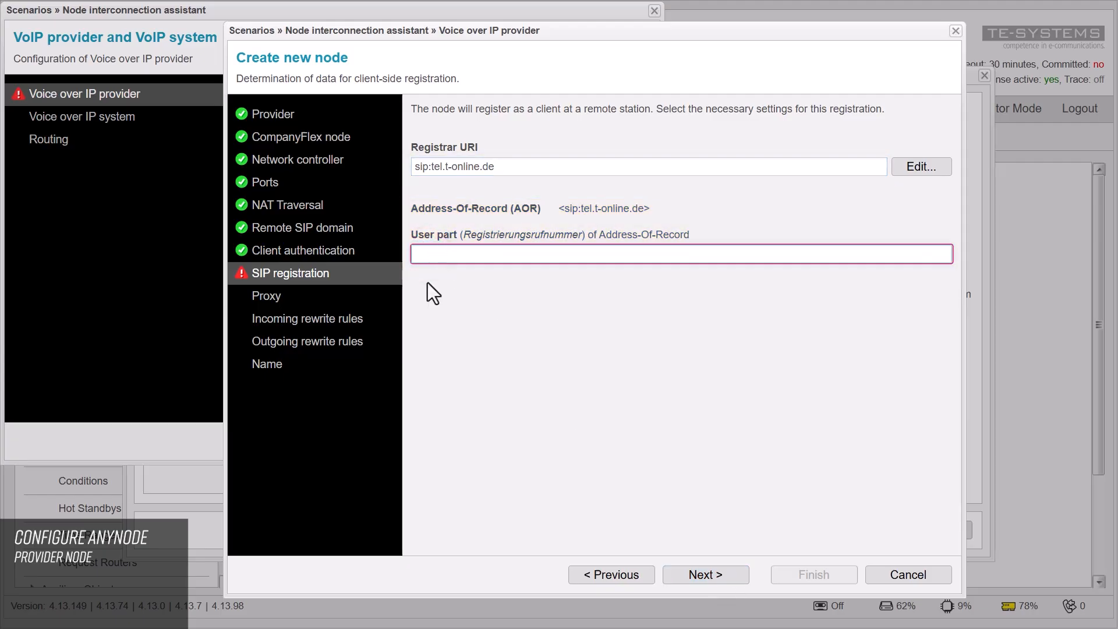
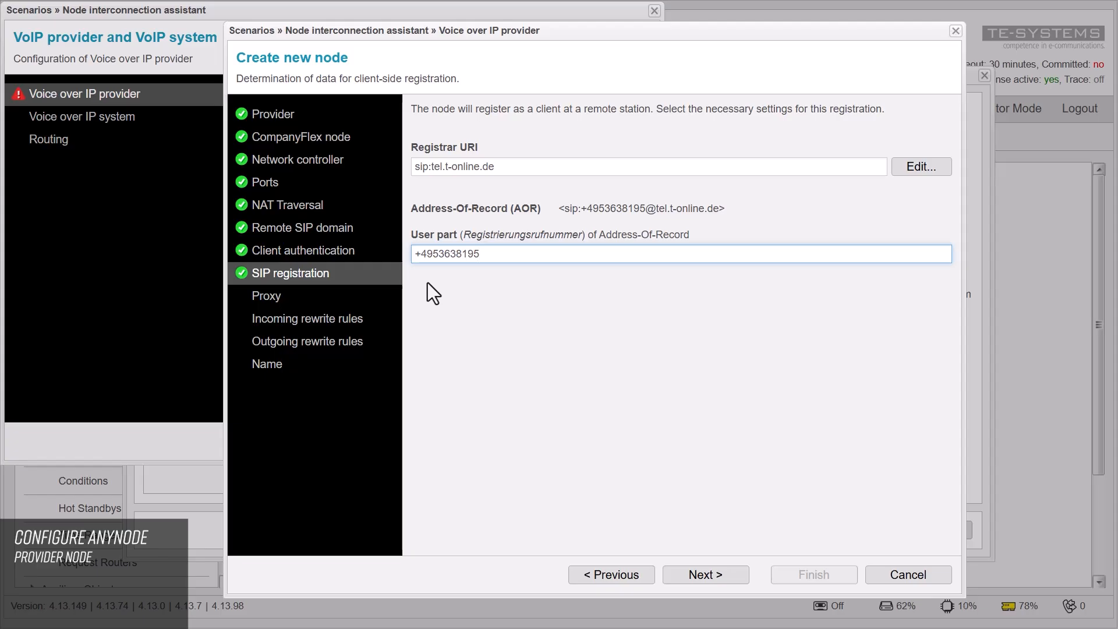
left_click(427, 282)
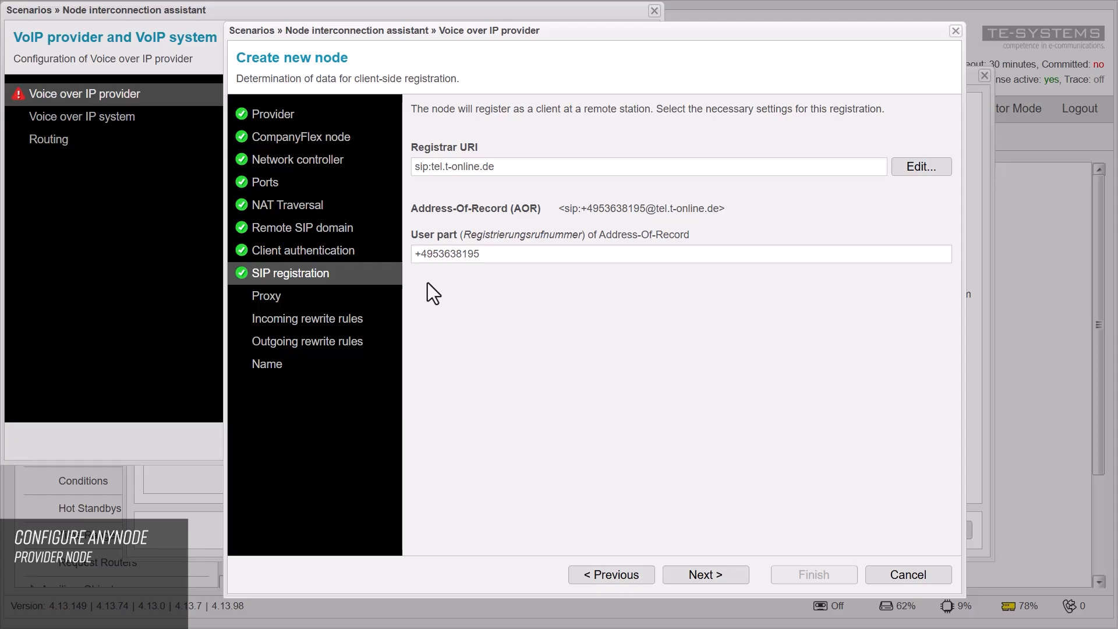
left_click(731, 573)
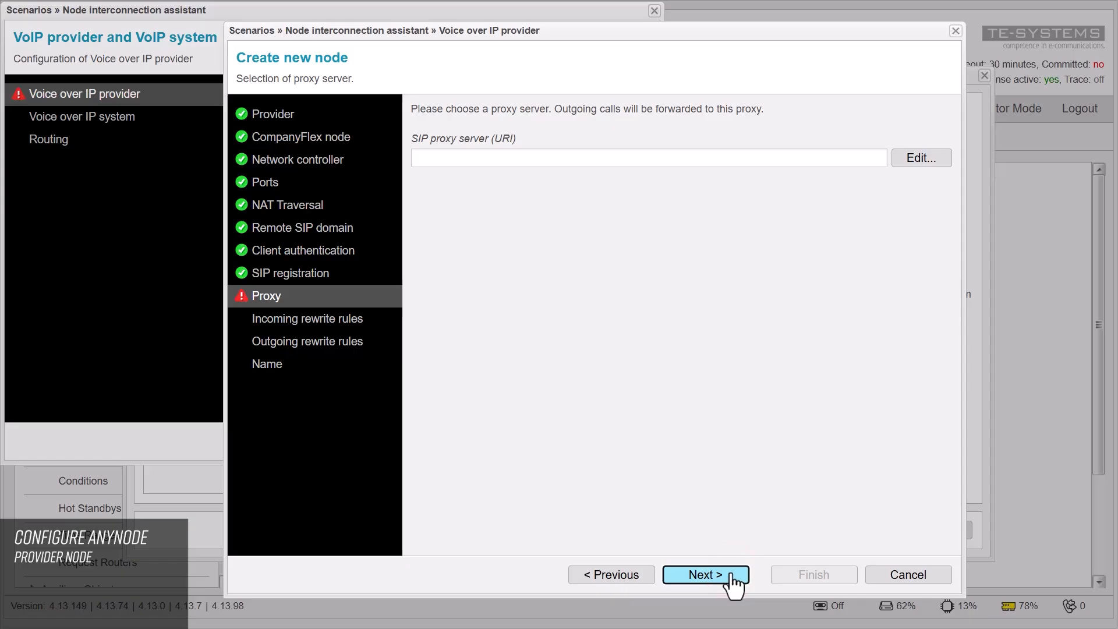
Step: Enter the account-specific primary.companyflex.de address as the SIP proxy server URI
left_click(424, 158)
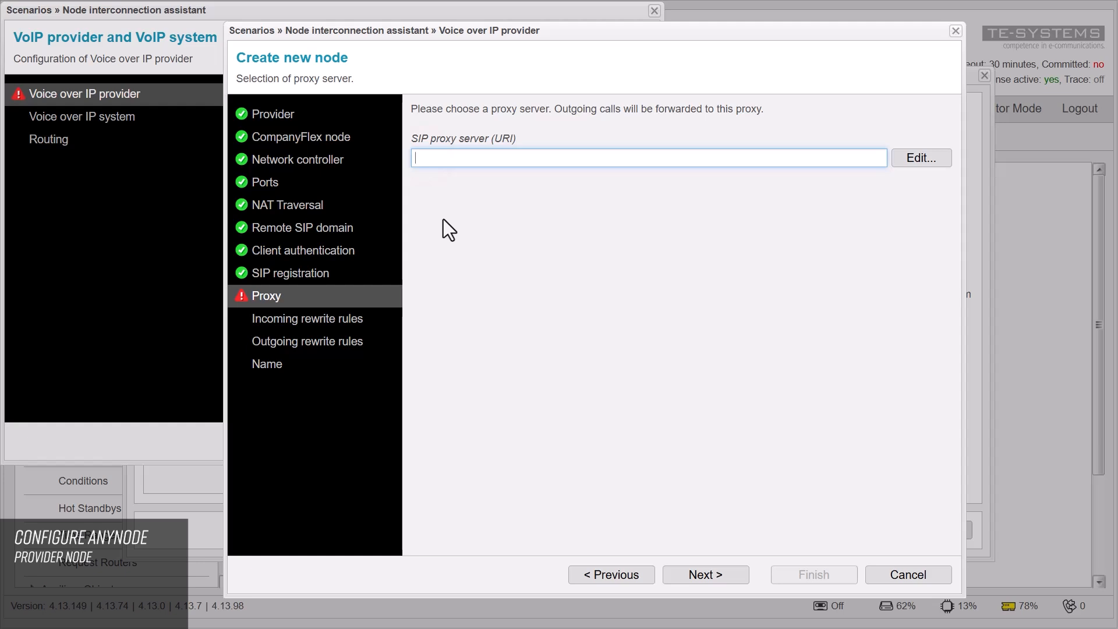
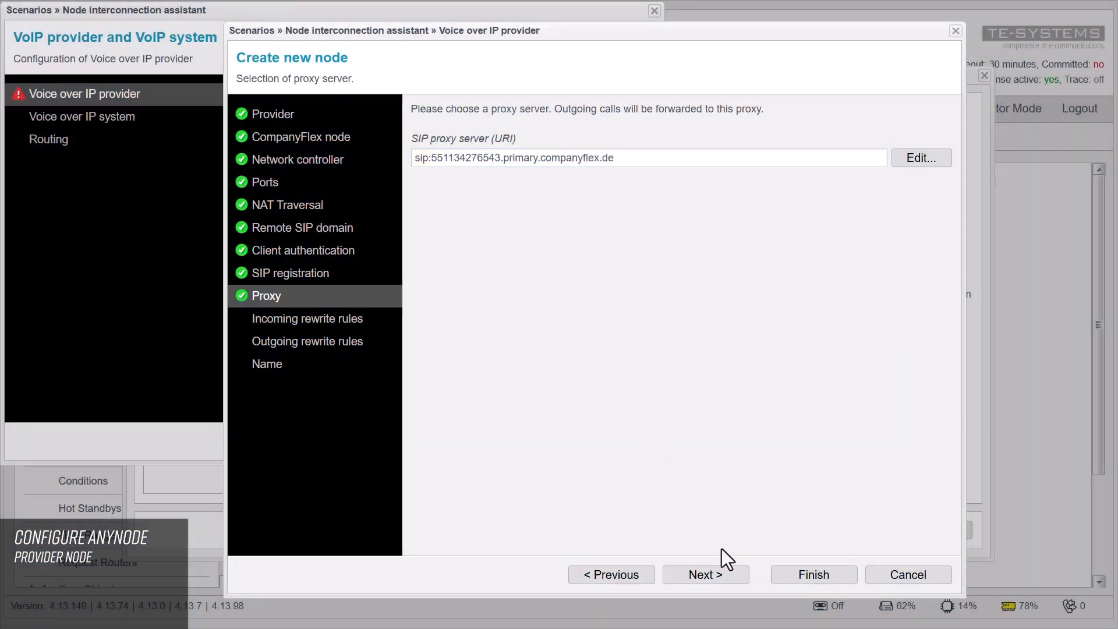
Step: Skip past Proxy and the empty incoming and outgoing rewrite rules to the Name step
left_click(728, 584)
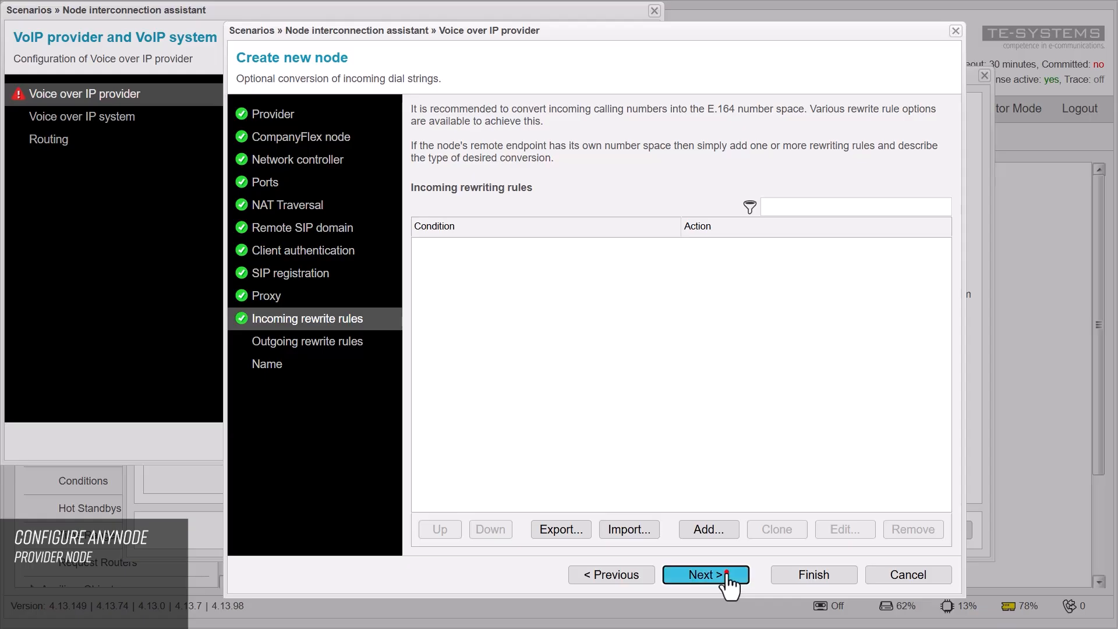
left_click(728, 579)
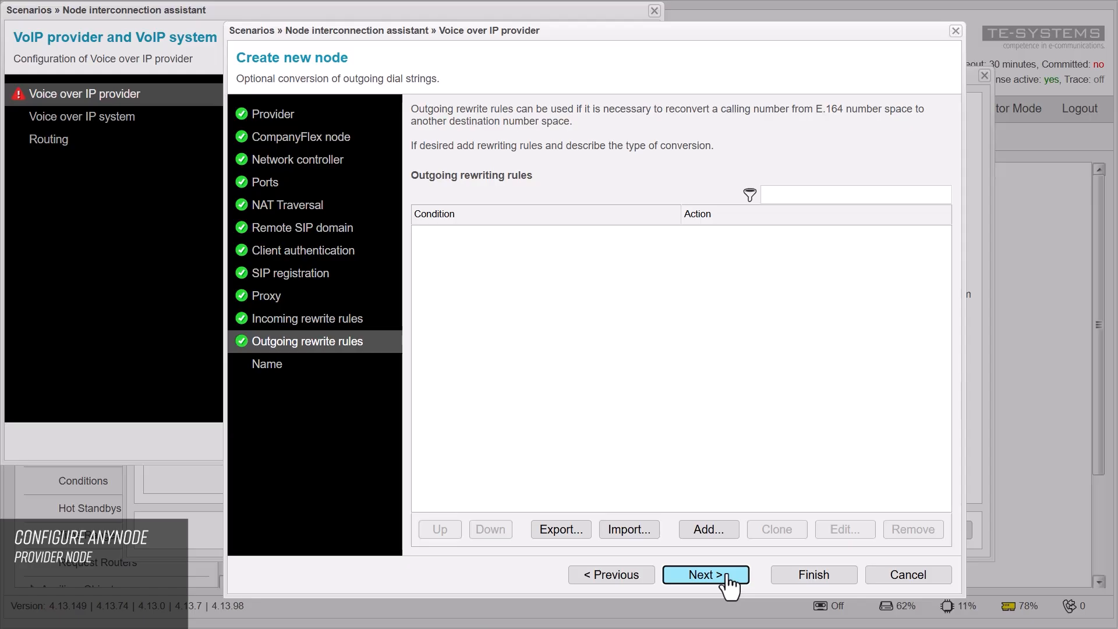
left_click(706, 574)
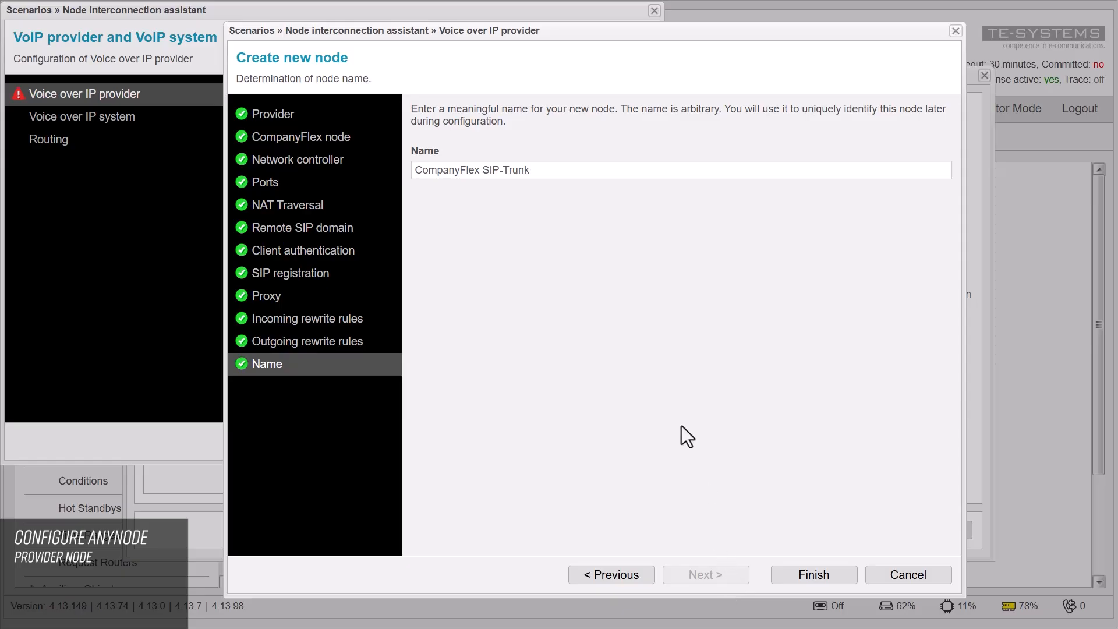
Step: Rename the node from 'CompanyFlex SIP-Trunk' to 'VoIP Provider' and finish creating it
left_click_drag(541, 170, 413, 172)
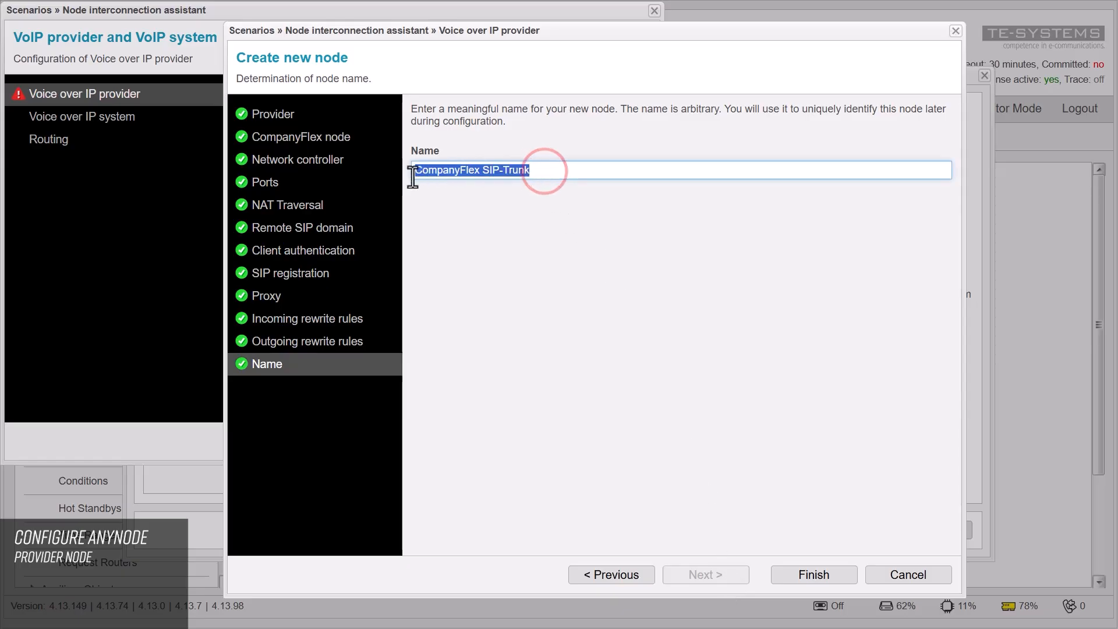
key("BackSpace")
type("VoIP")
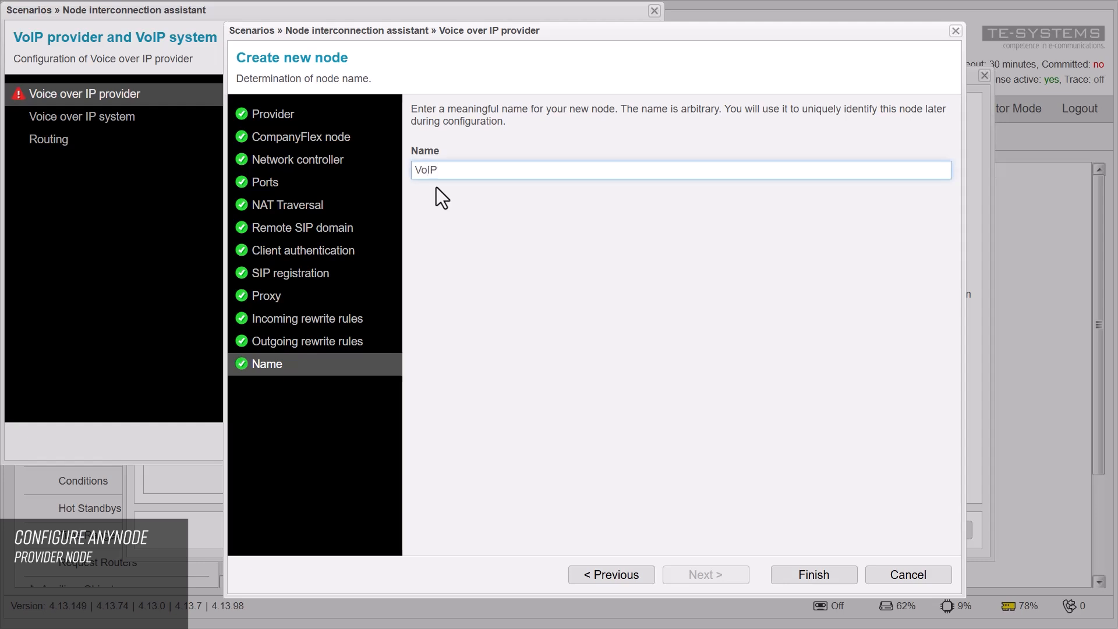
type(" Provider")
left_click(436, 187)
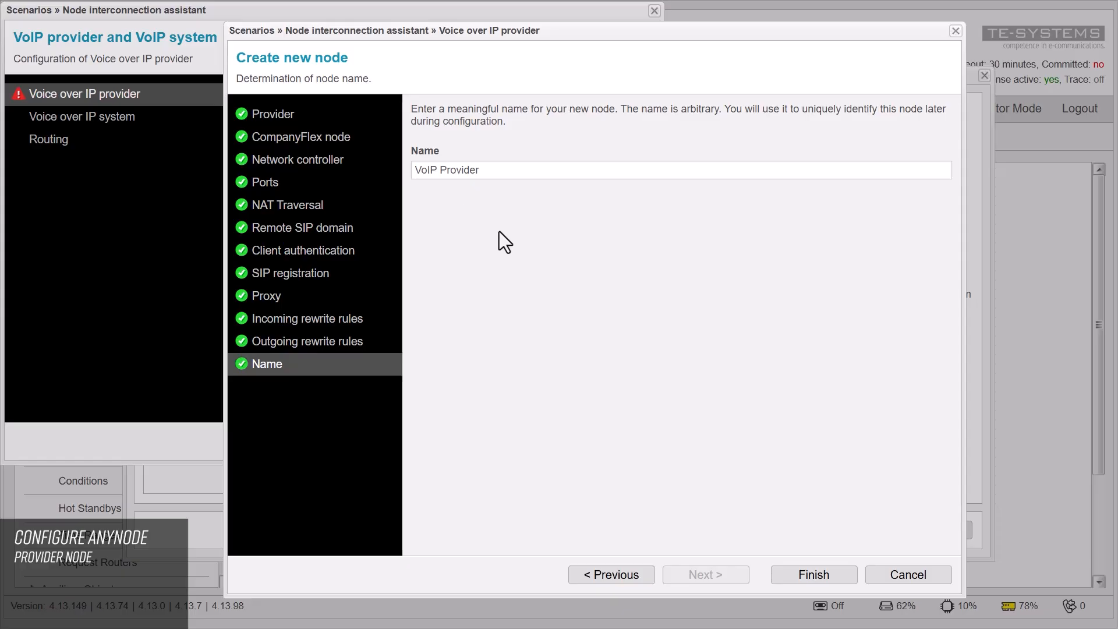
left_click(839, 579)
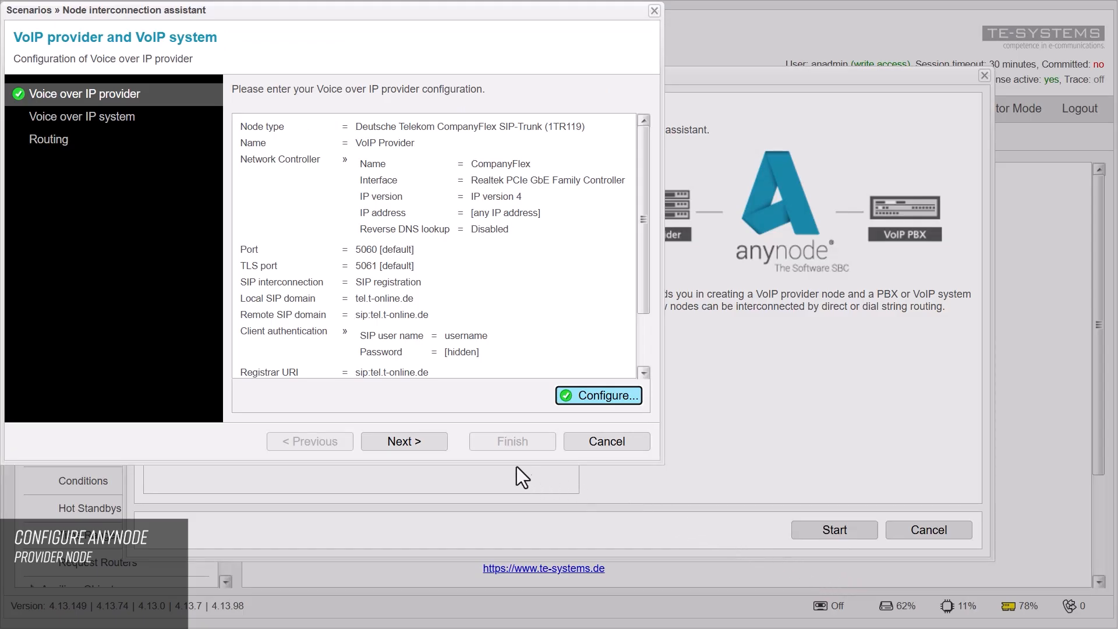
Step: Configure the VoIP system node from the XCAPI (localhost) preset and advance to its Name step
left_click(435, 445)
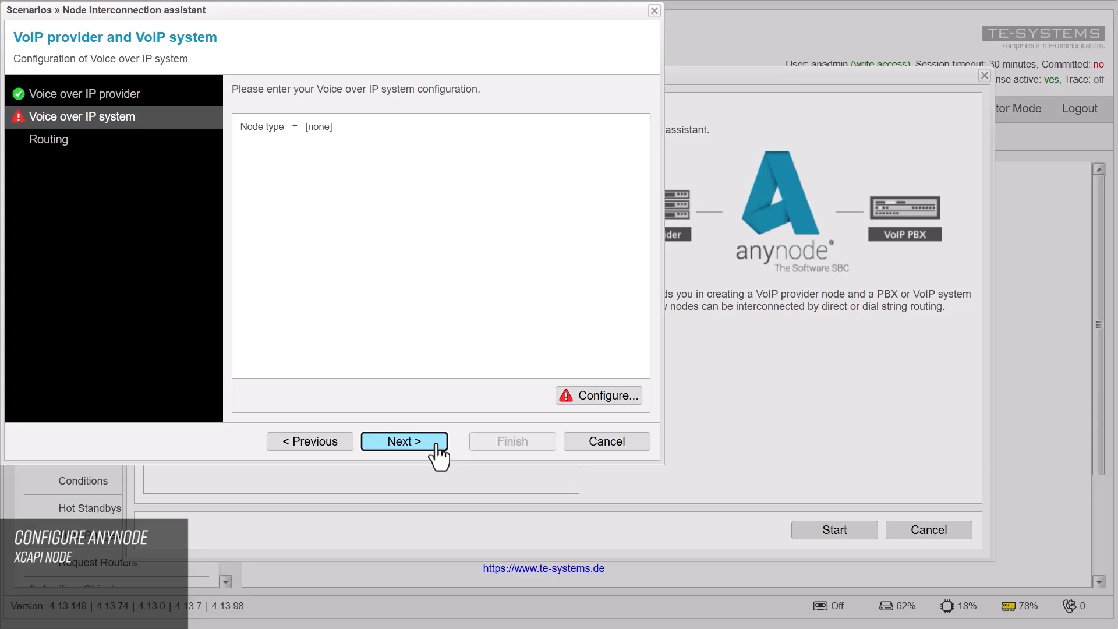
left_click(605, 396)
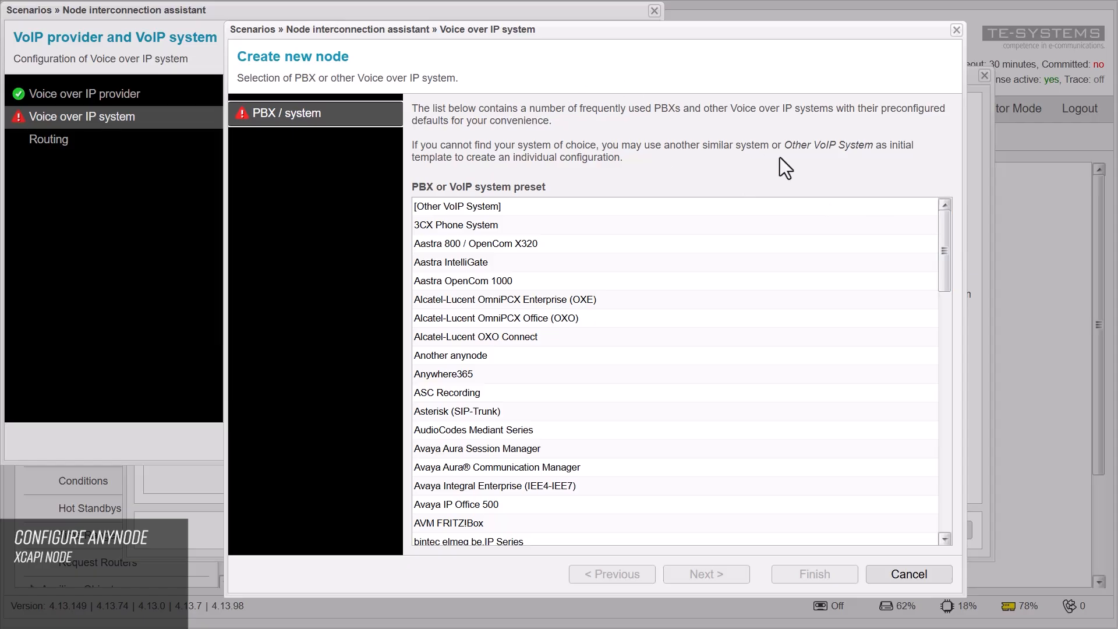
left_click_drag(940, 233, 943, 484)
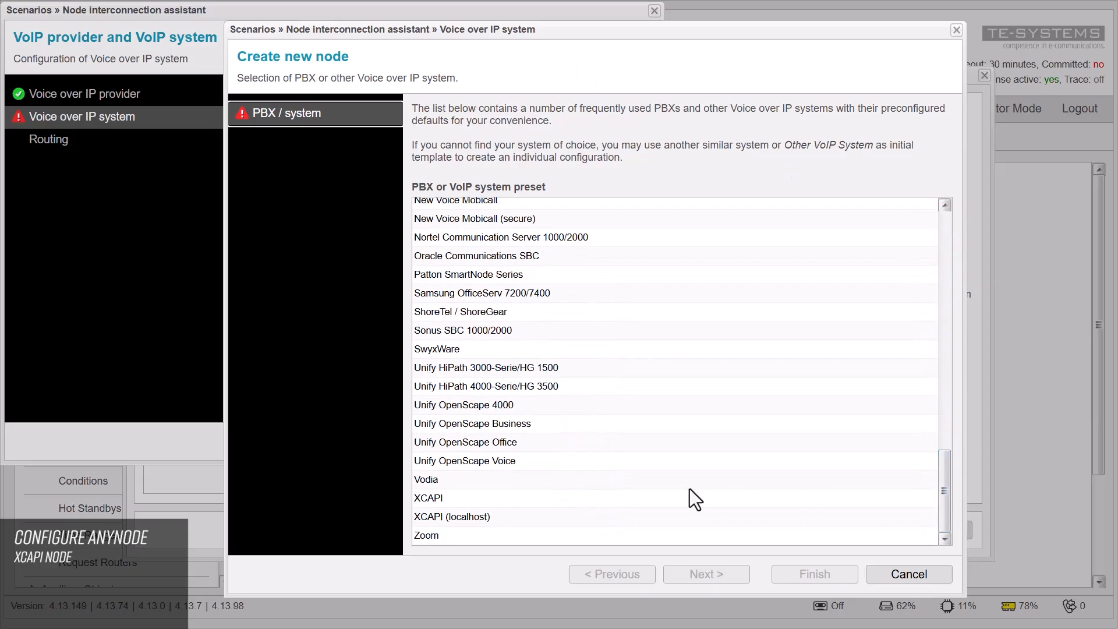
left_click(502, 517)
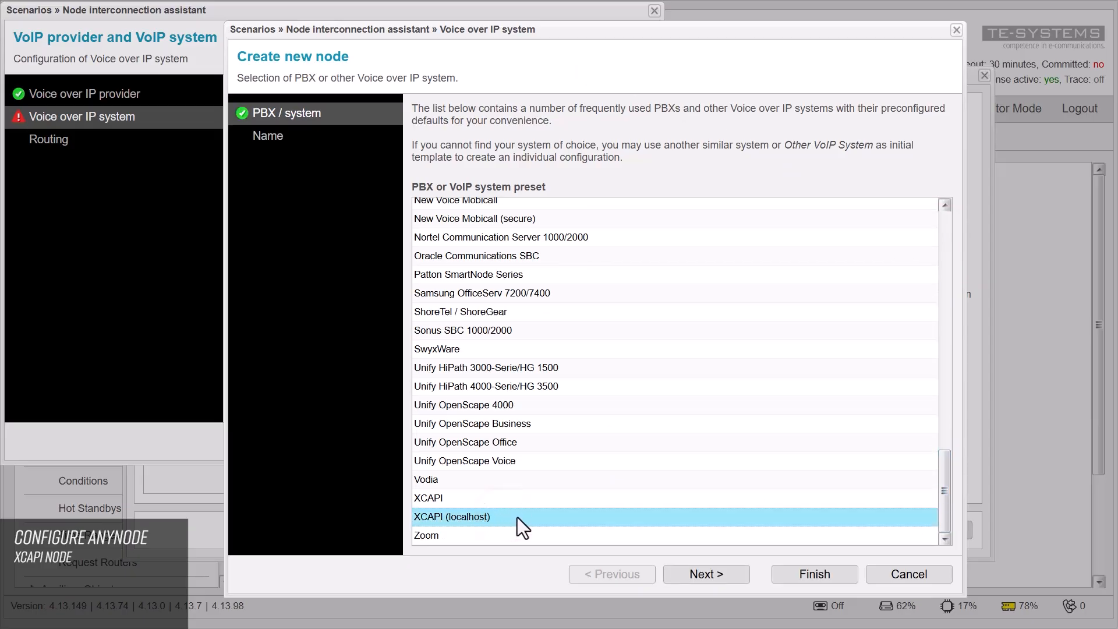
left_click(721, 572)
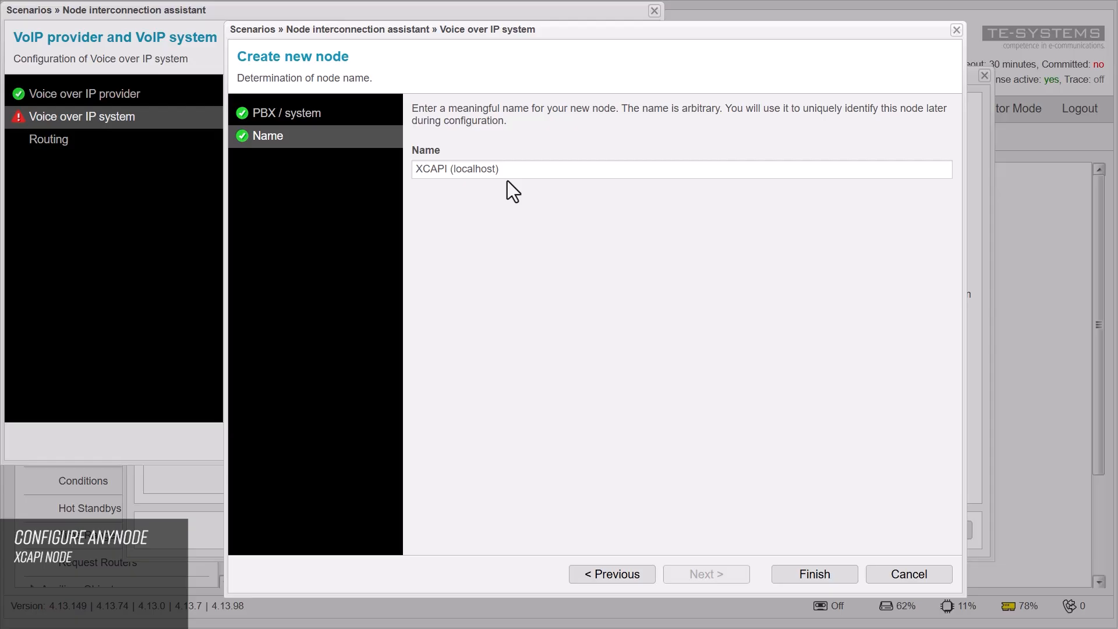
Step: Finish the XCAPI (localhost) node and enter the '+' E.164 prefix for direct routing
left_click(838, 578)
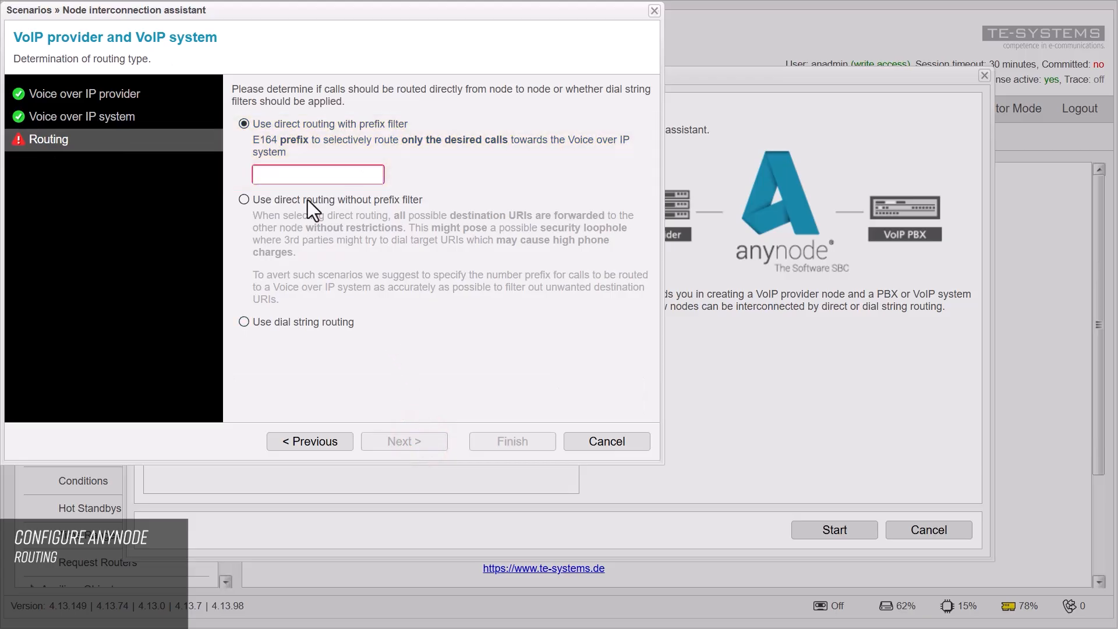
left_click(285, 174)
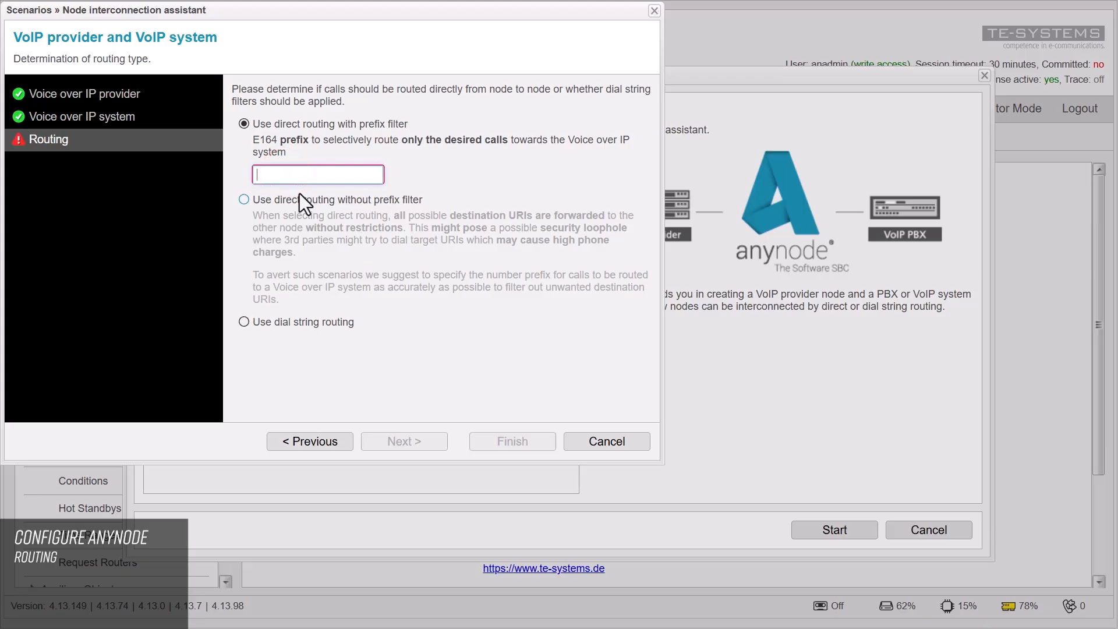
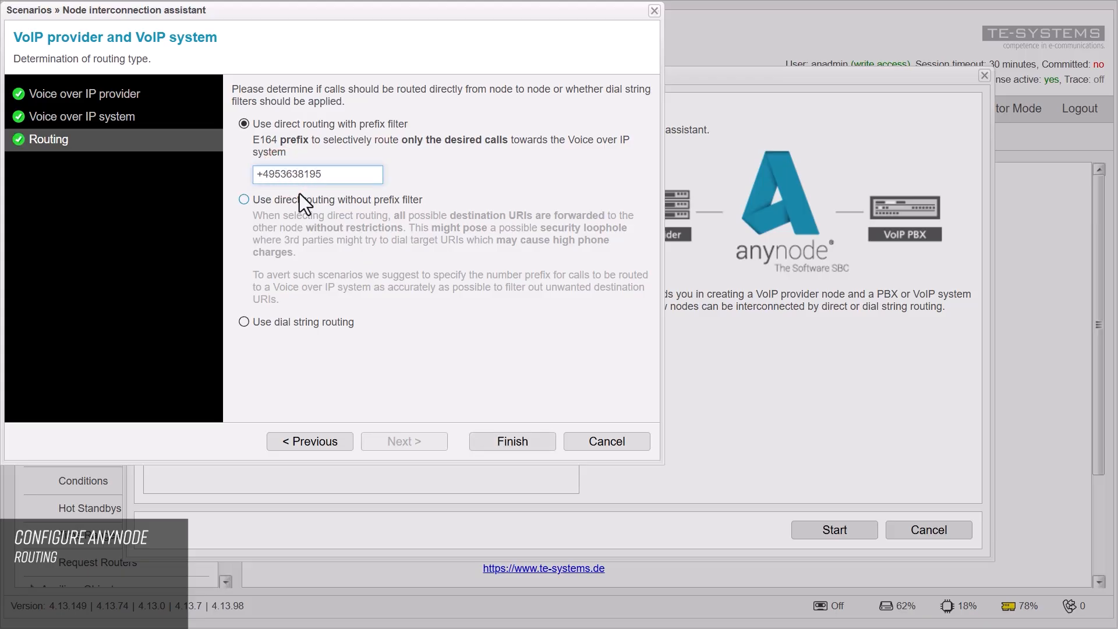
key("Tab")
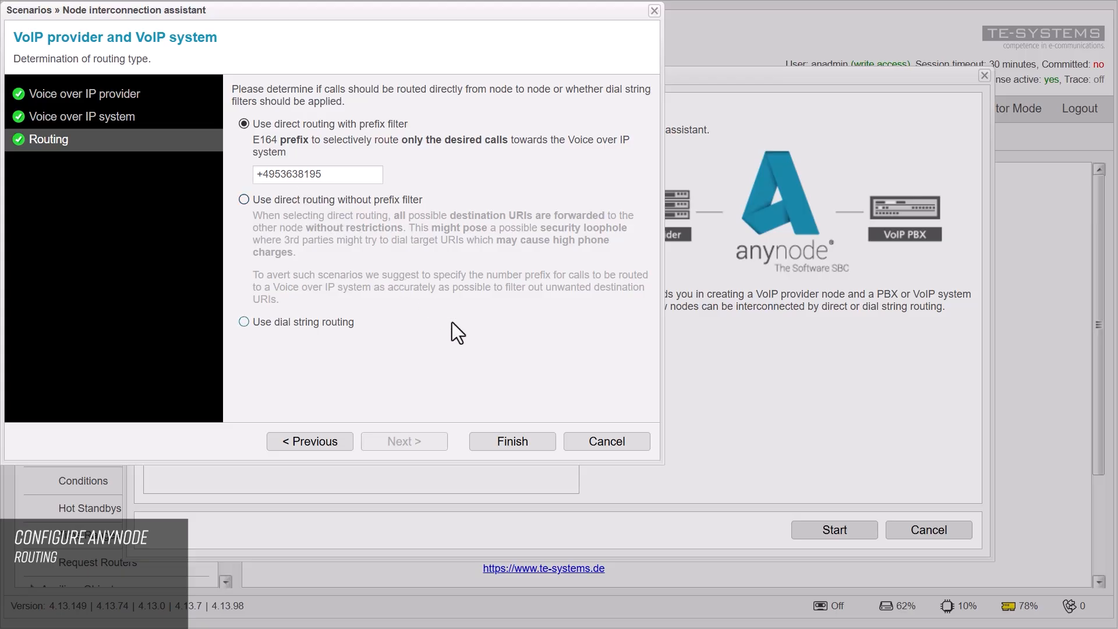
Step: Finish the interconnection assistant and commit the new configuration
left_click(544, 445)
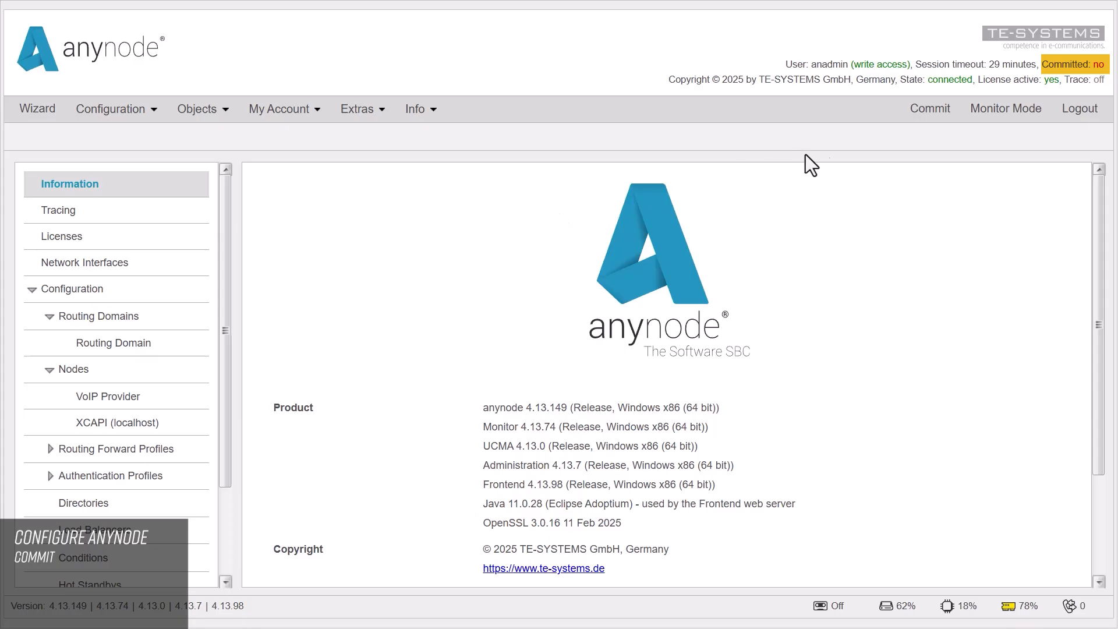
left_click(925, 111)
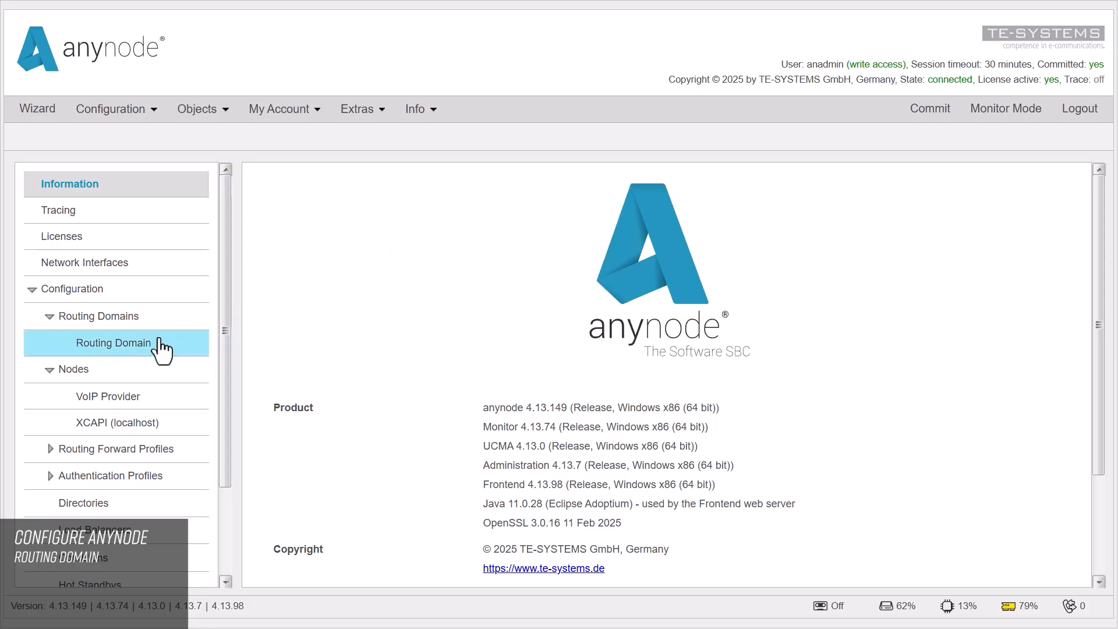
Step: Review the Routing Domain's routes to VoIP Provider and XCAPI (localhost), then enter Monitor Mode
left_click(153, 340)
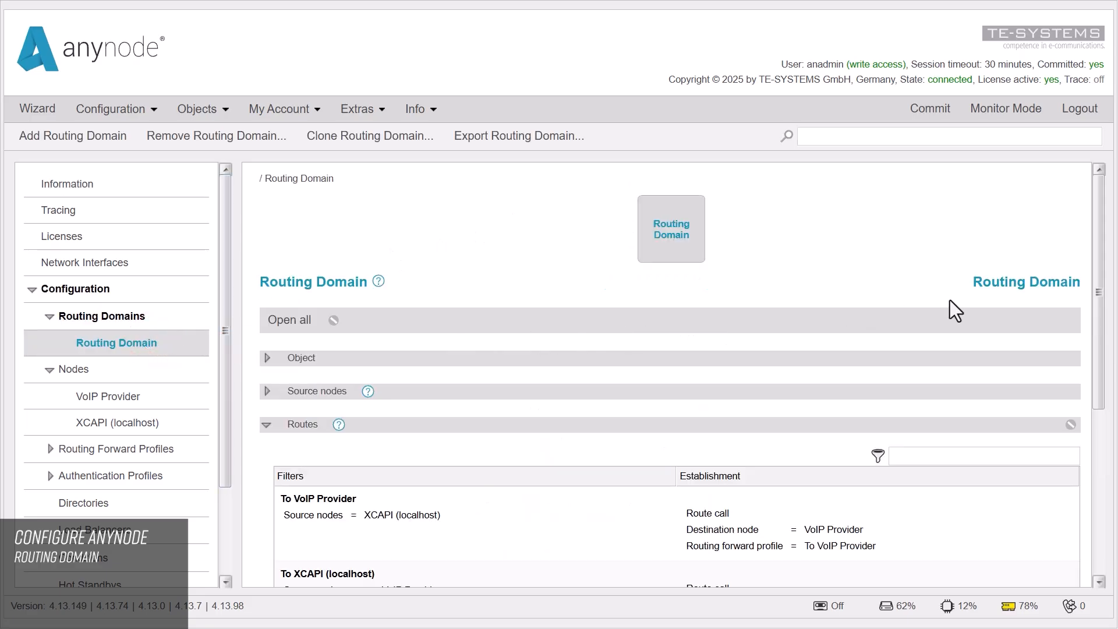
left_click_drag(1097, 282, 1074, 403)
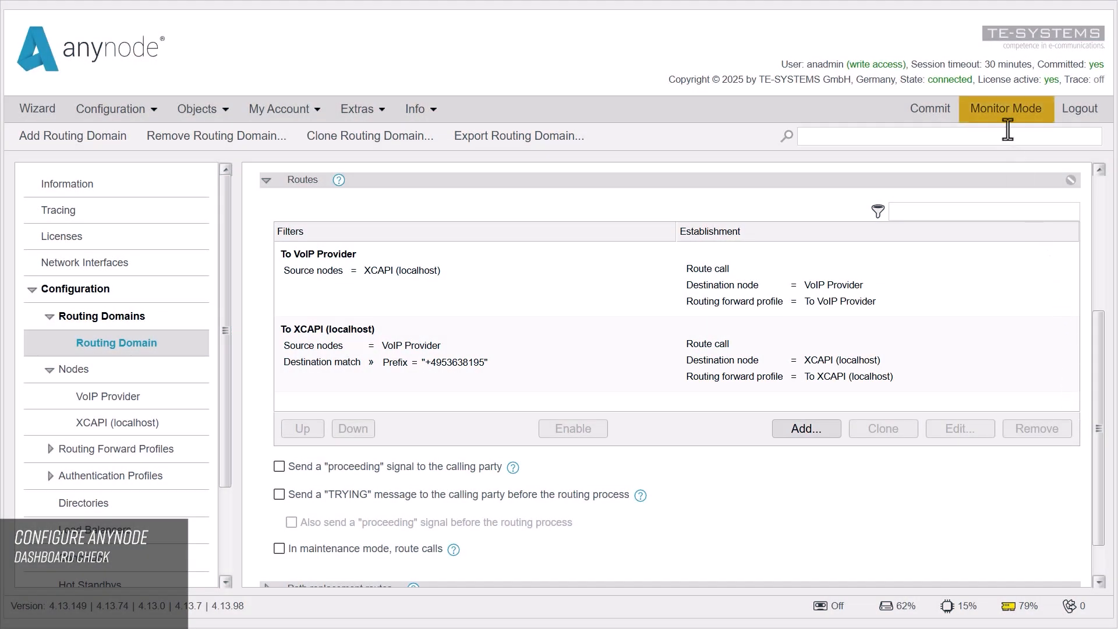
left_click(1004, 110)
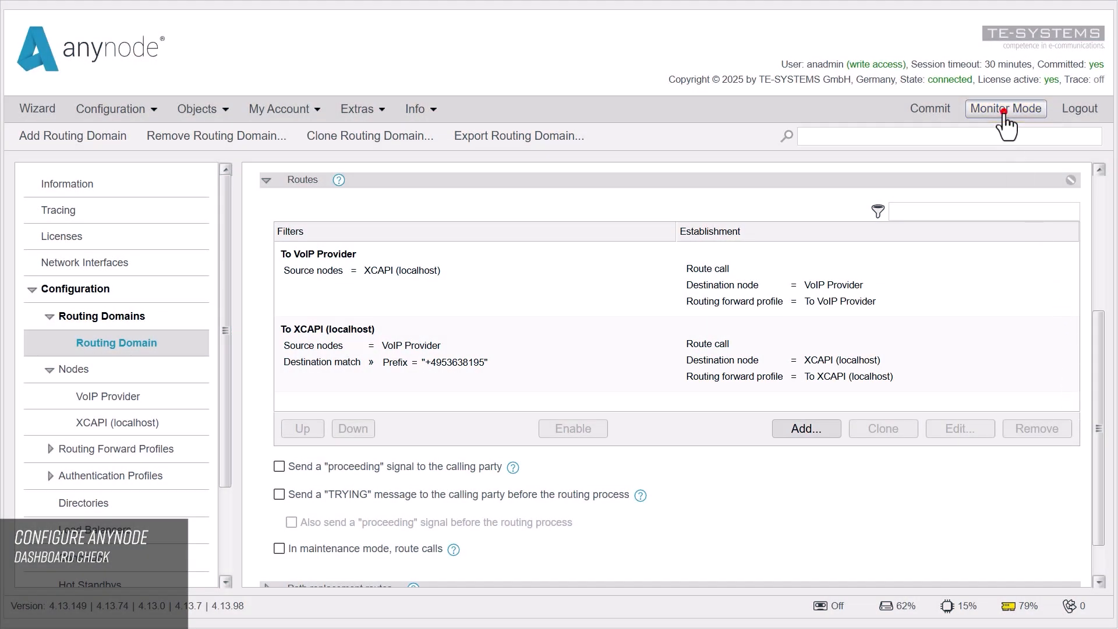